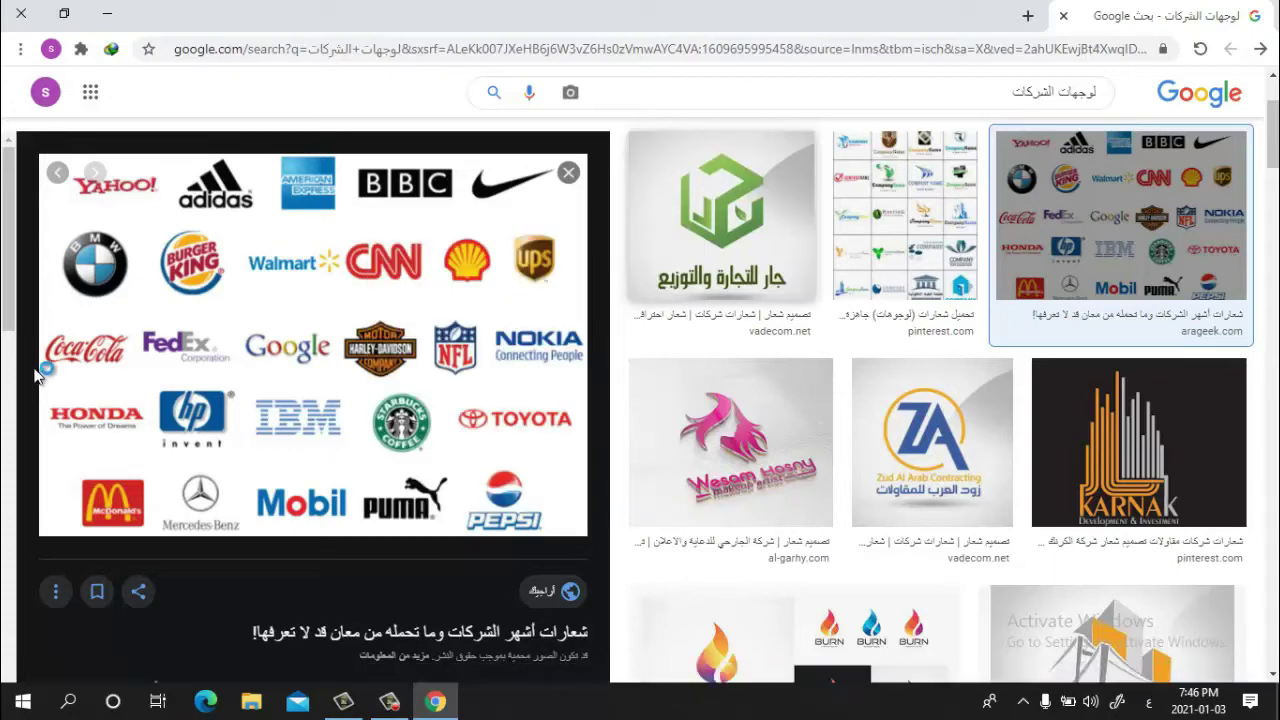
# Close the browser and start Sothink Logo Maker Professional from the desktop.
pyautogui.hotkey('alt', 'F4')
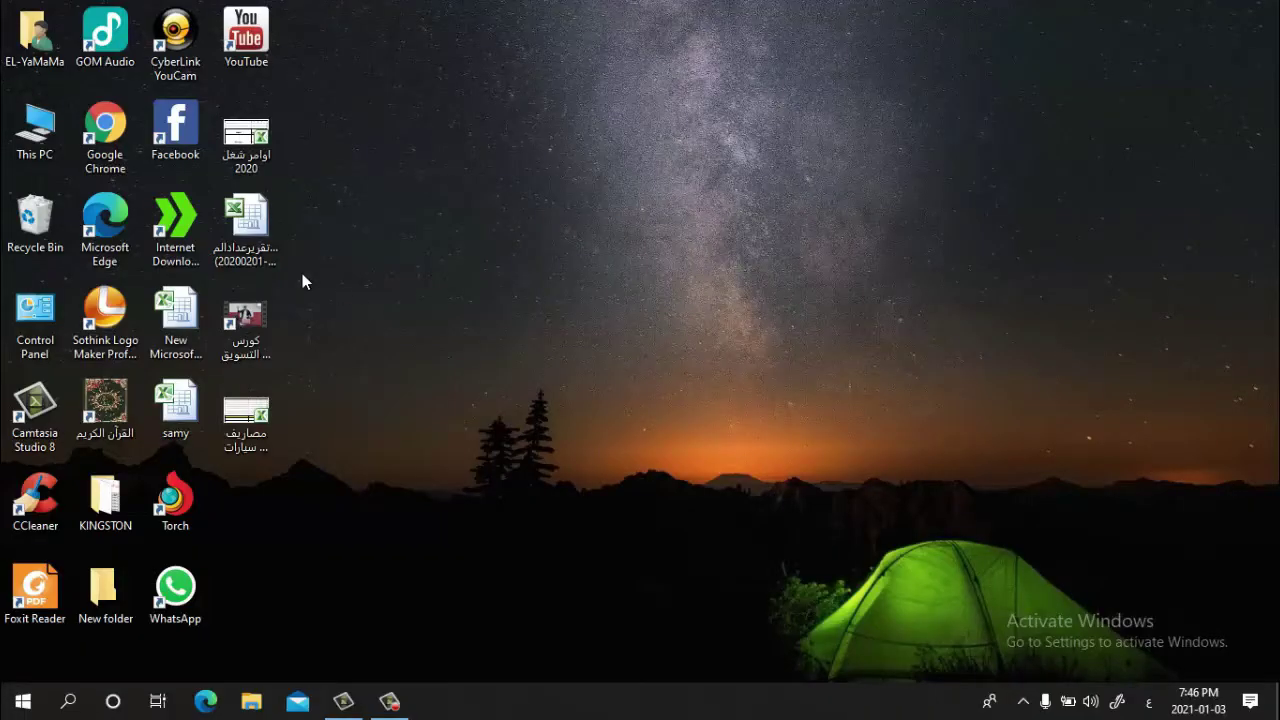
pyautogui.doubleClick(118, 336)
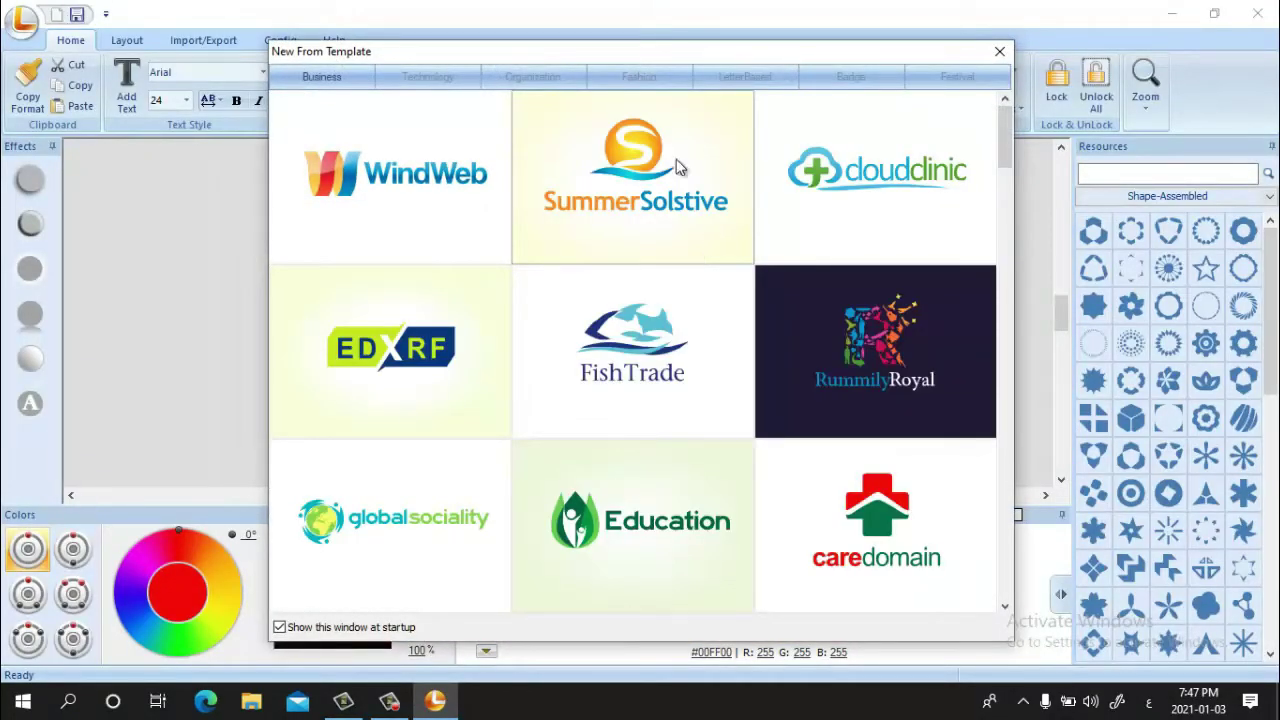
pyautogui.moveTo(573, 56); pyautogui.dragTo(511, 58)
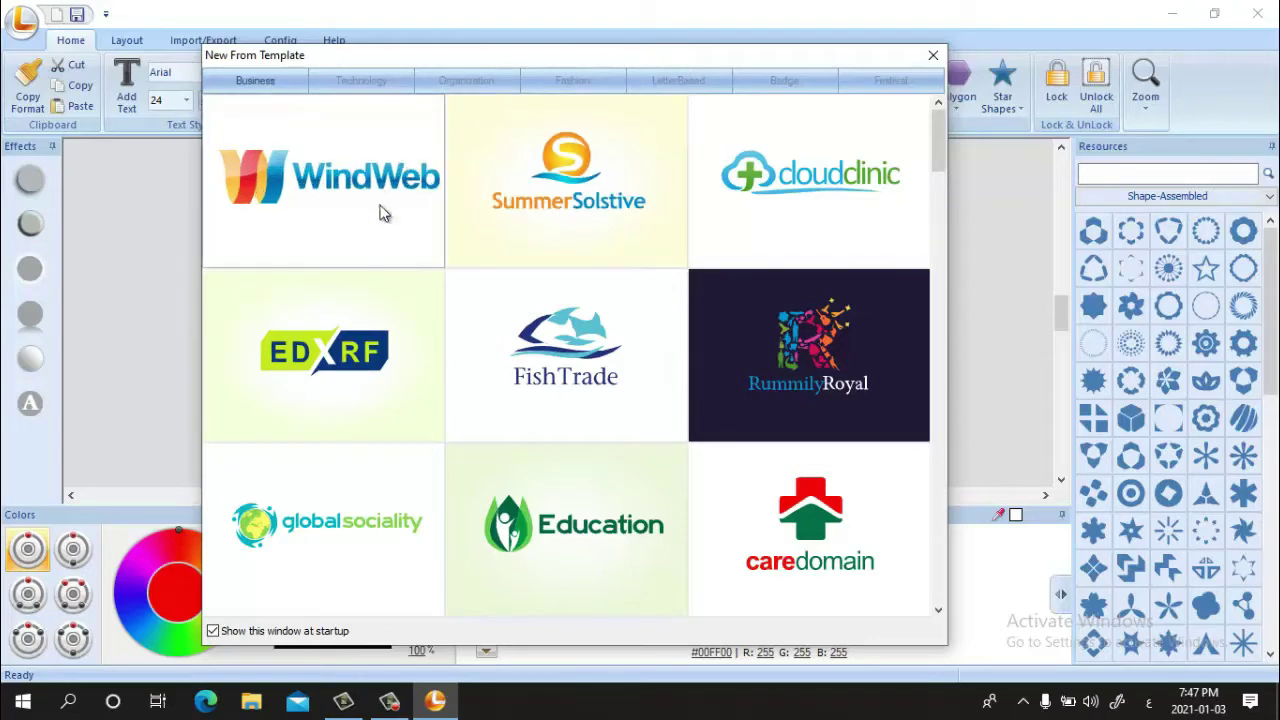
# Look through the logo templates from Business to Festival and close the template gallery without choosing one.
pyautogui.scroll(-1, 548, 393)
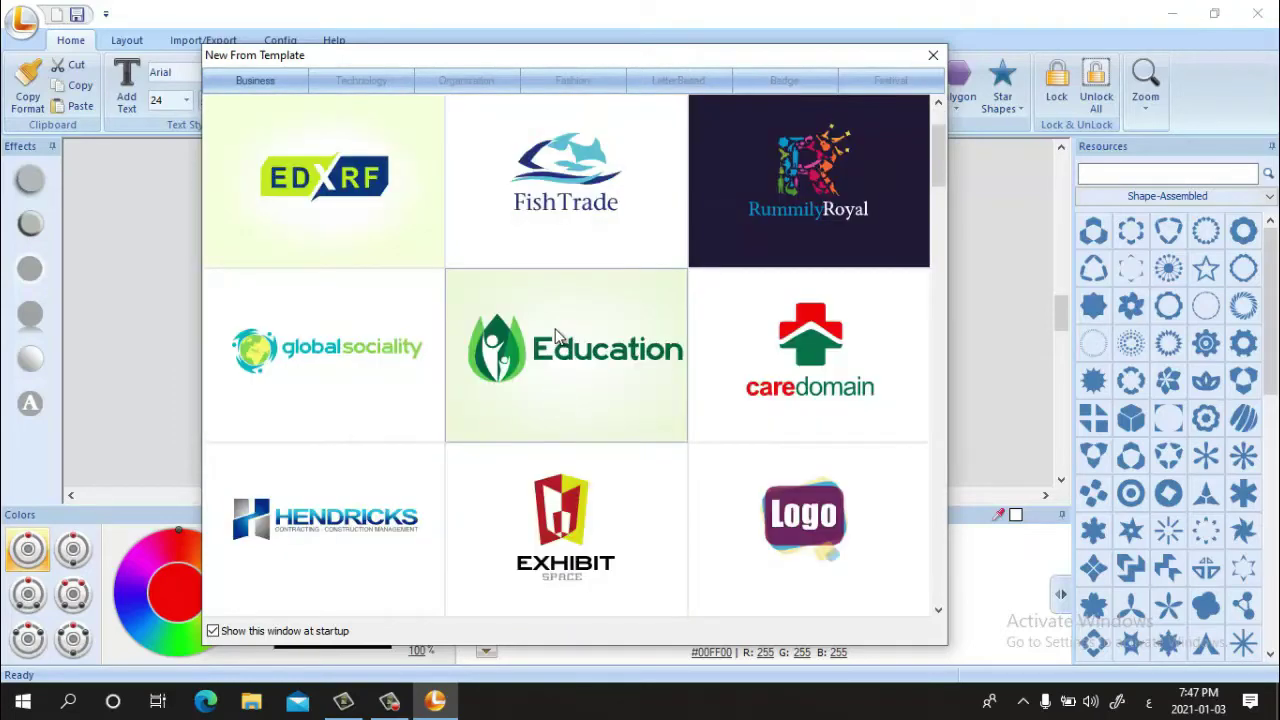
pyautogui.scroll(-1, 557, 337)
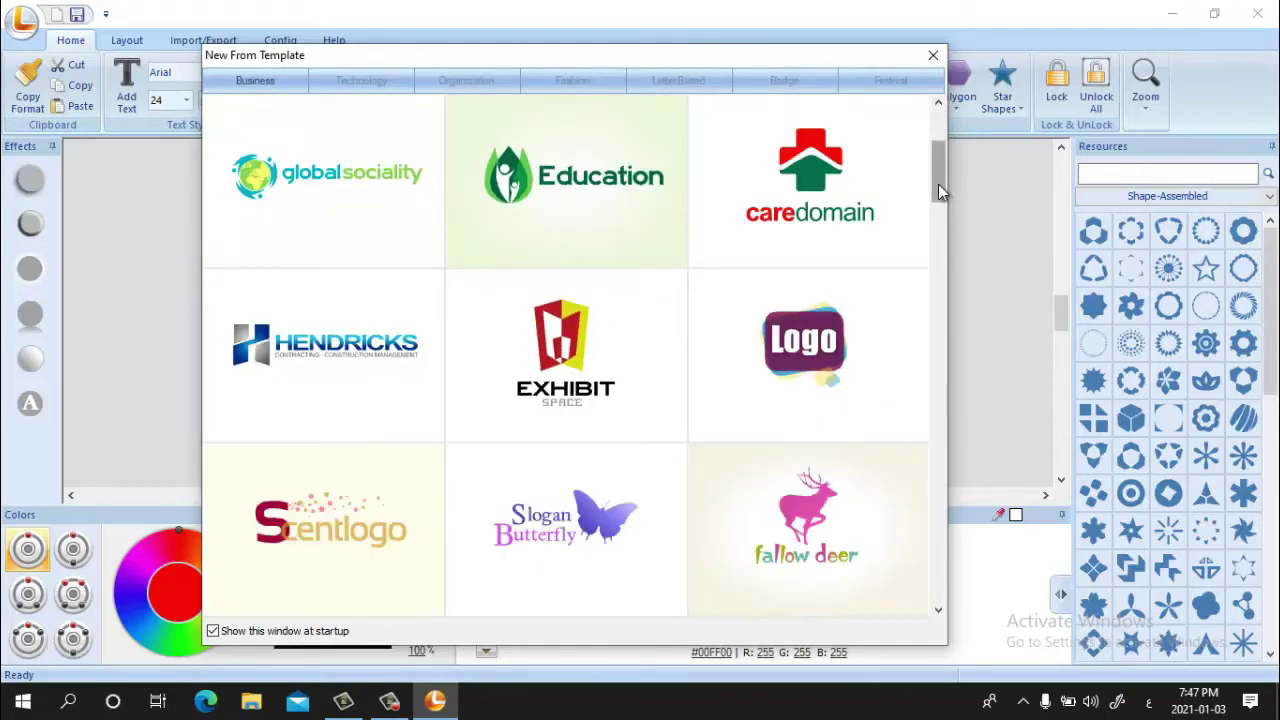
pyautogui.moveTo(938, 184); pyautogui.dragTo(935, 117)
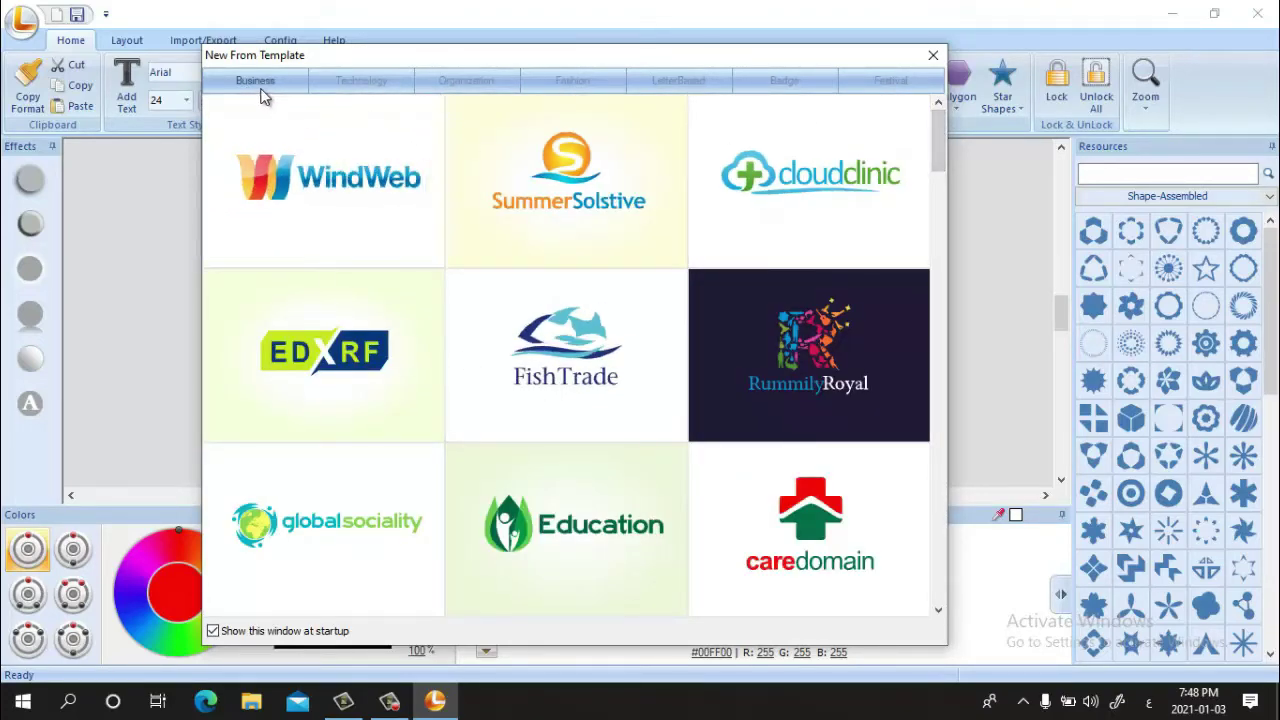
pyautogui.click(362, 81)
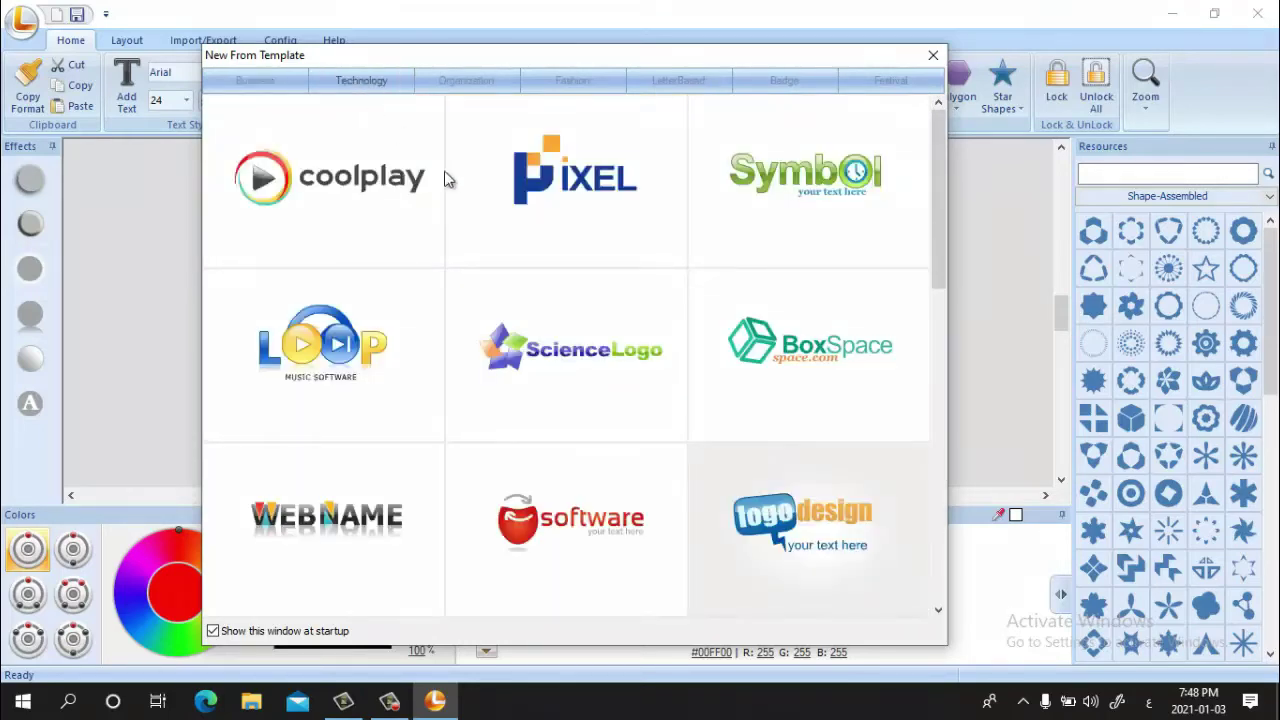
pyautogui.moveTo(938, 240); pyautogui.dragTo(941, 562)
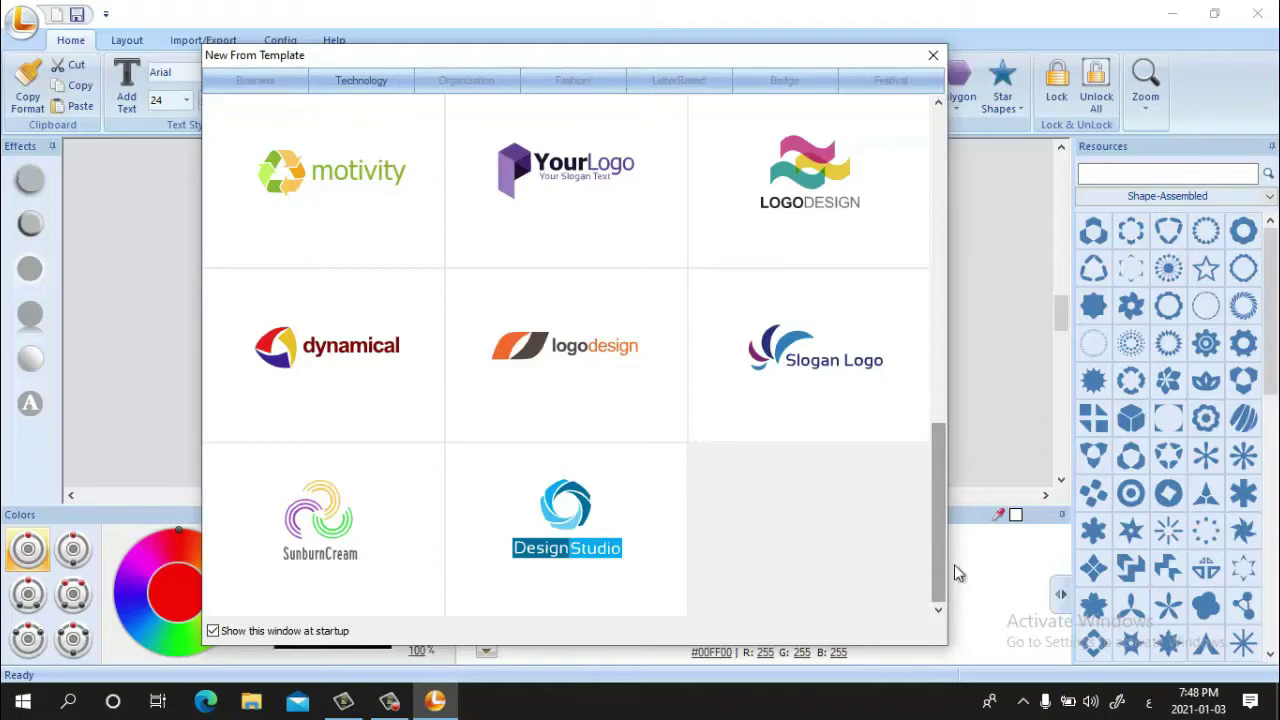
pyautogui.click(473, 86)
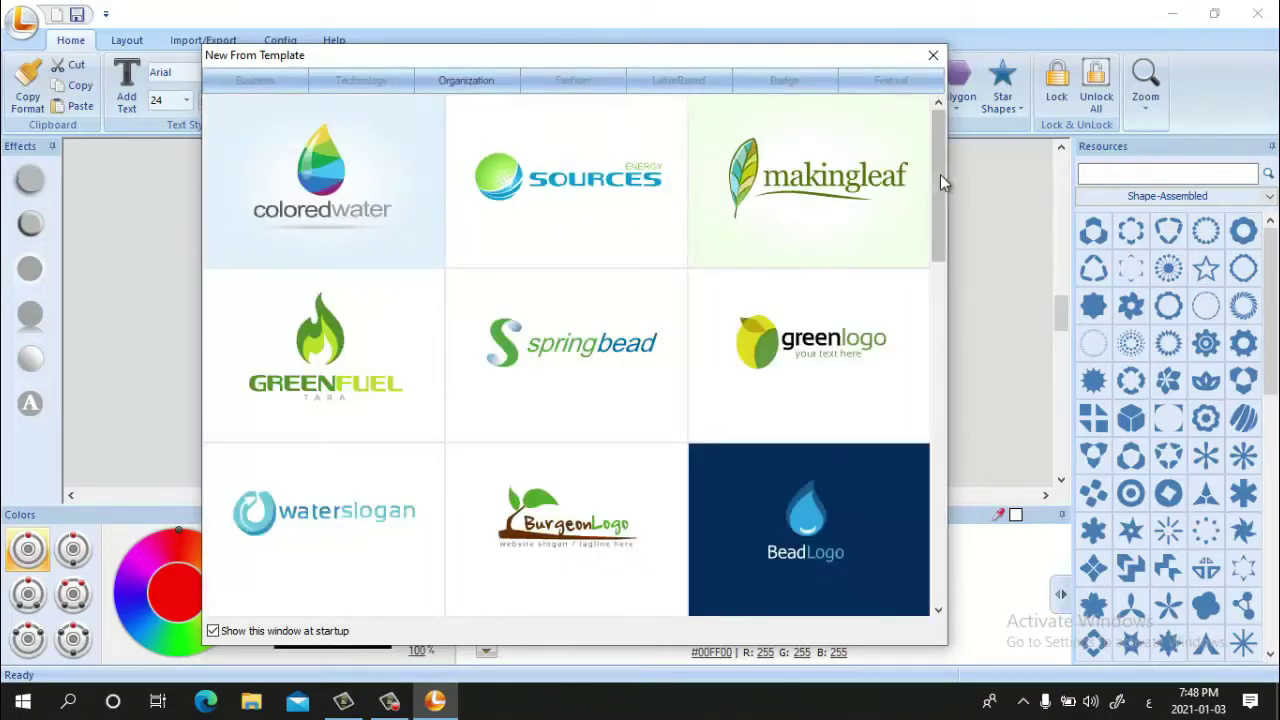
pyautogui.moveTo(940, 174); pyautogui.dragTo(934, 538)
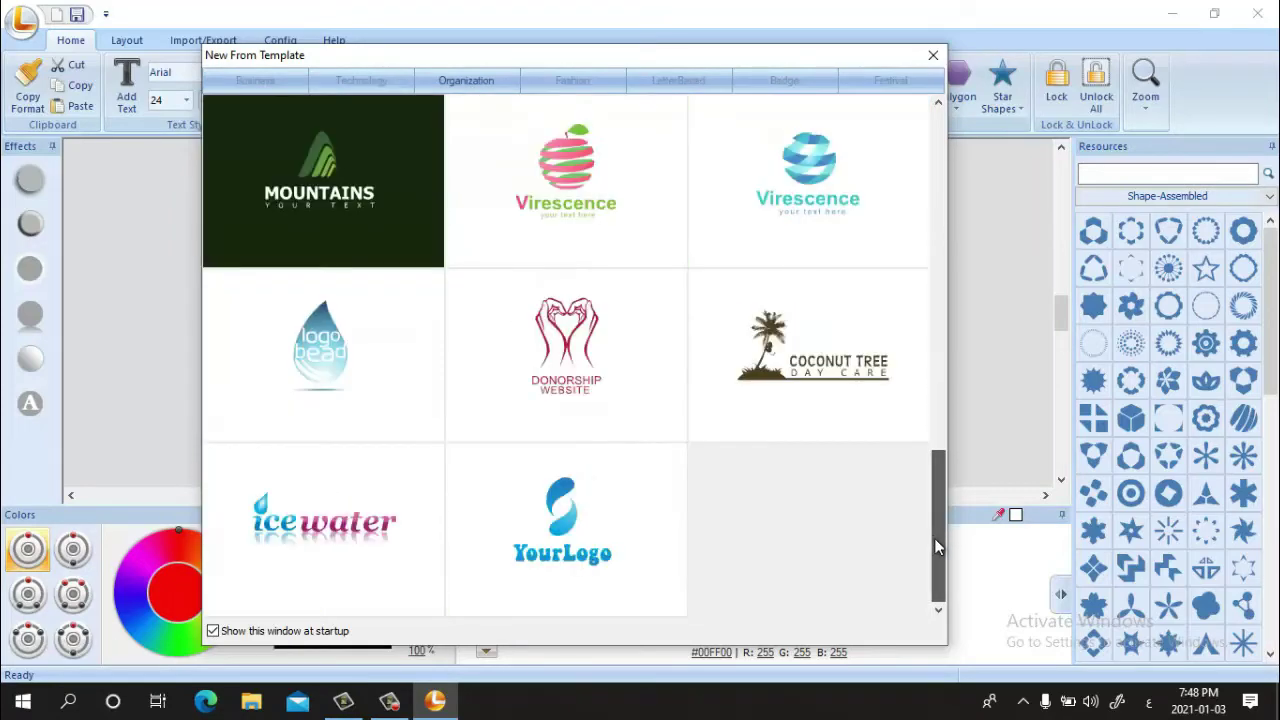
pyautogui.click(572, 82)
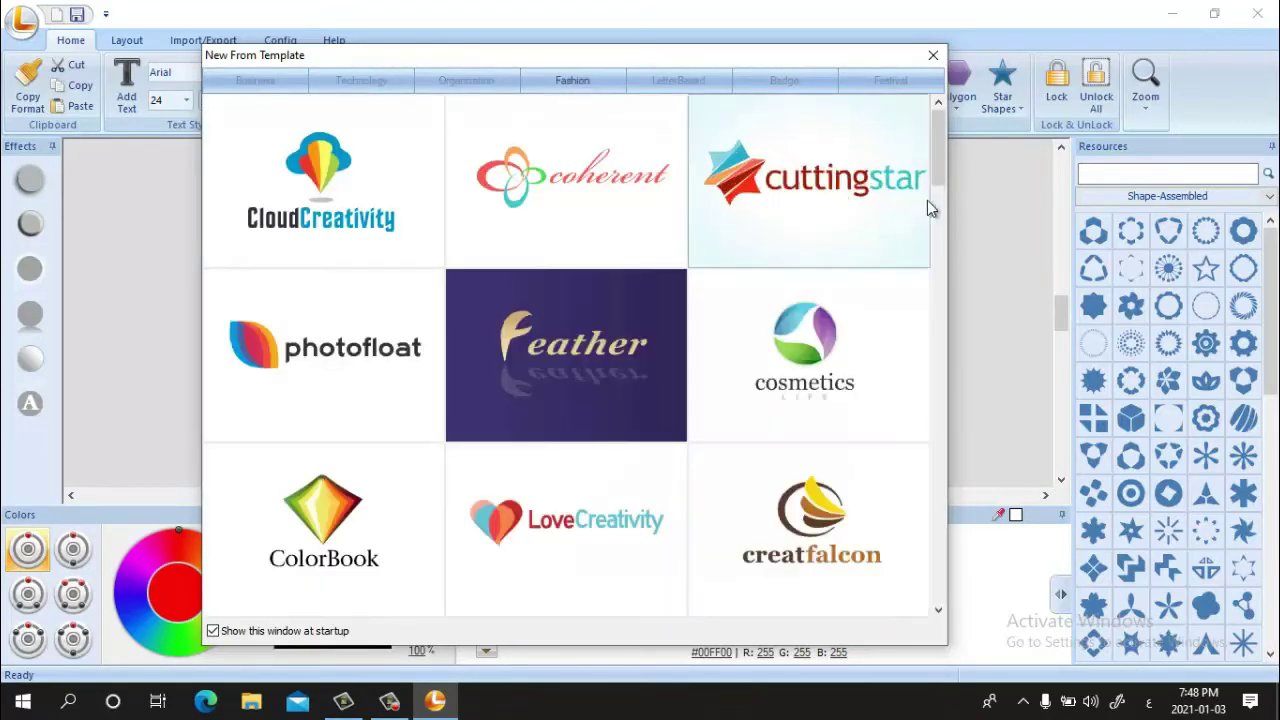
pyautogui.moveTo(937, 155); pyautogui.dragTo(925, 510)
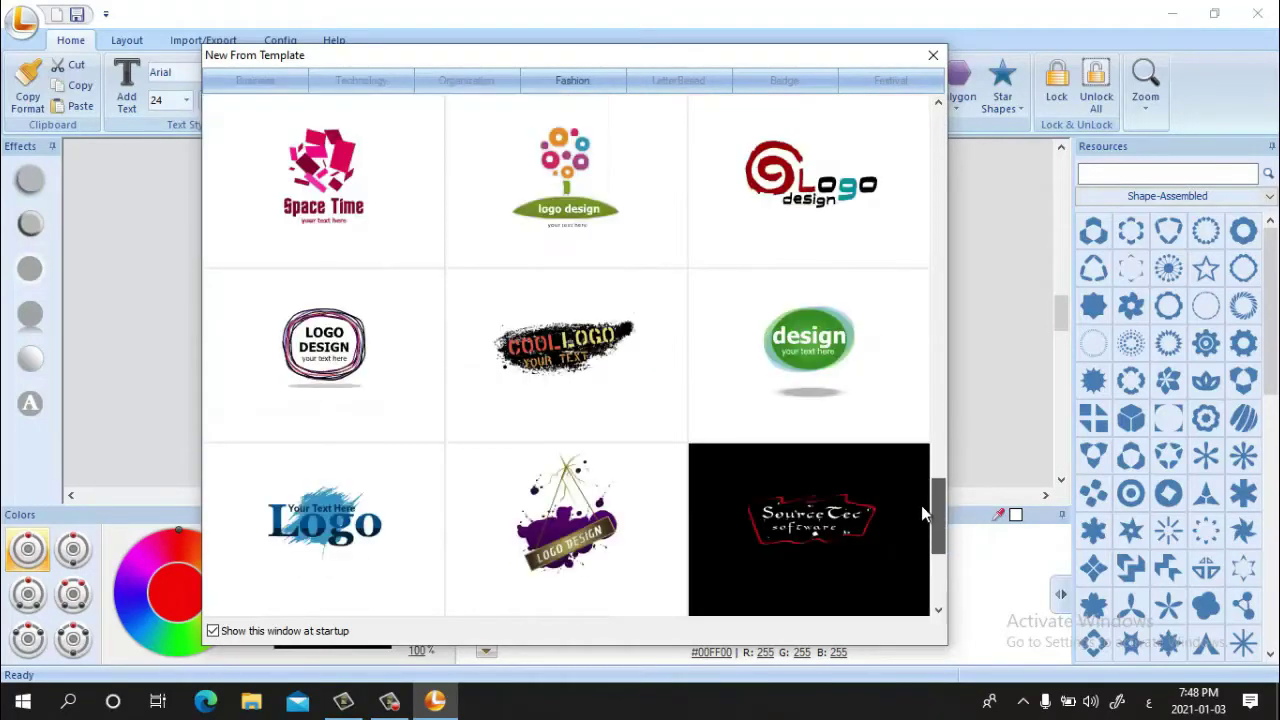
pyautogui.click(678, 84)
pyautogui.click(790, 86)
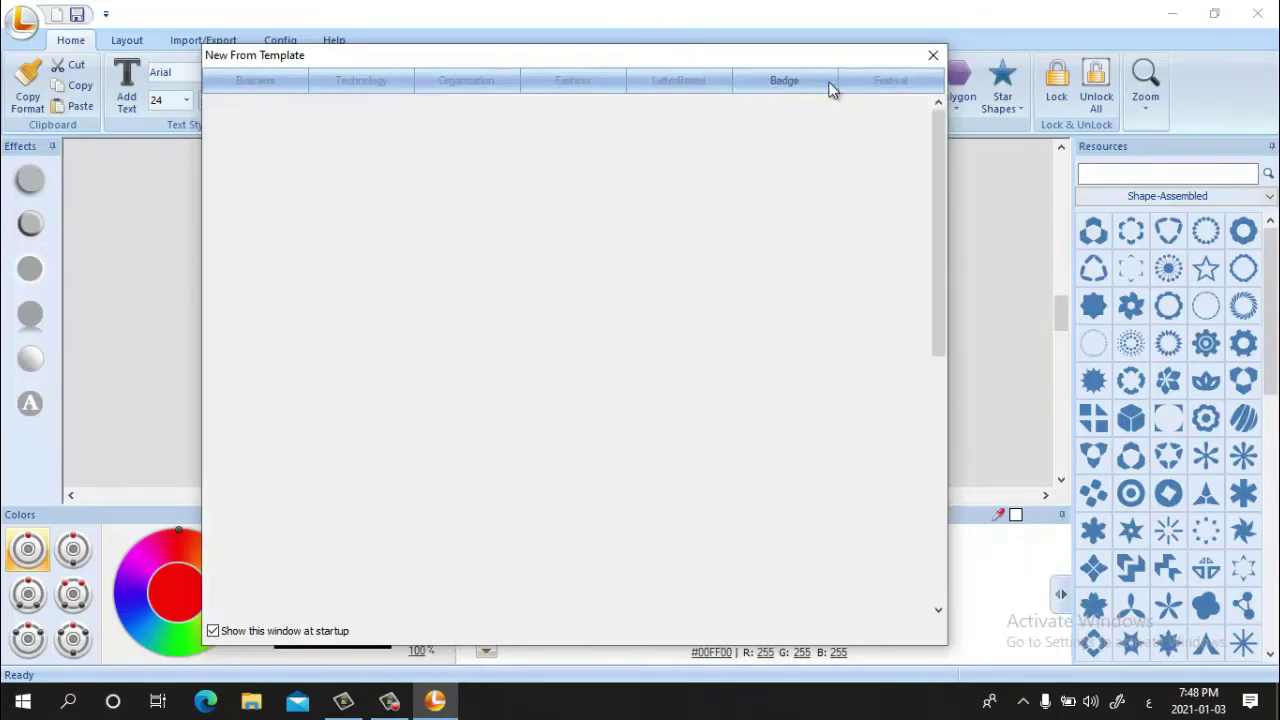
pyautogui.click(898, 88)
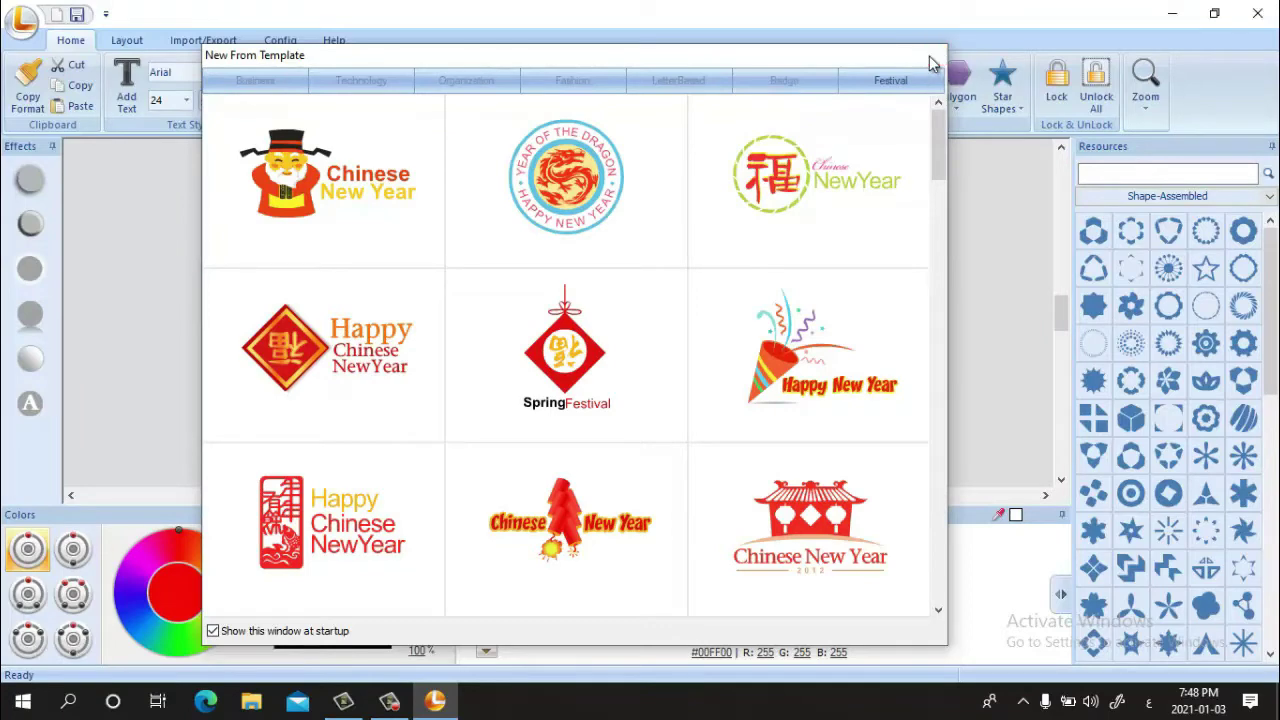
pyautogui.click(930, 60)
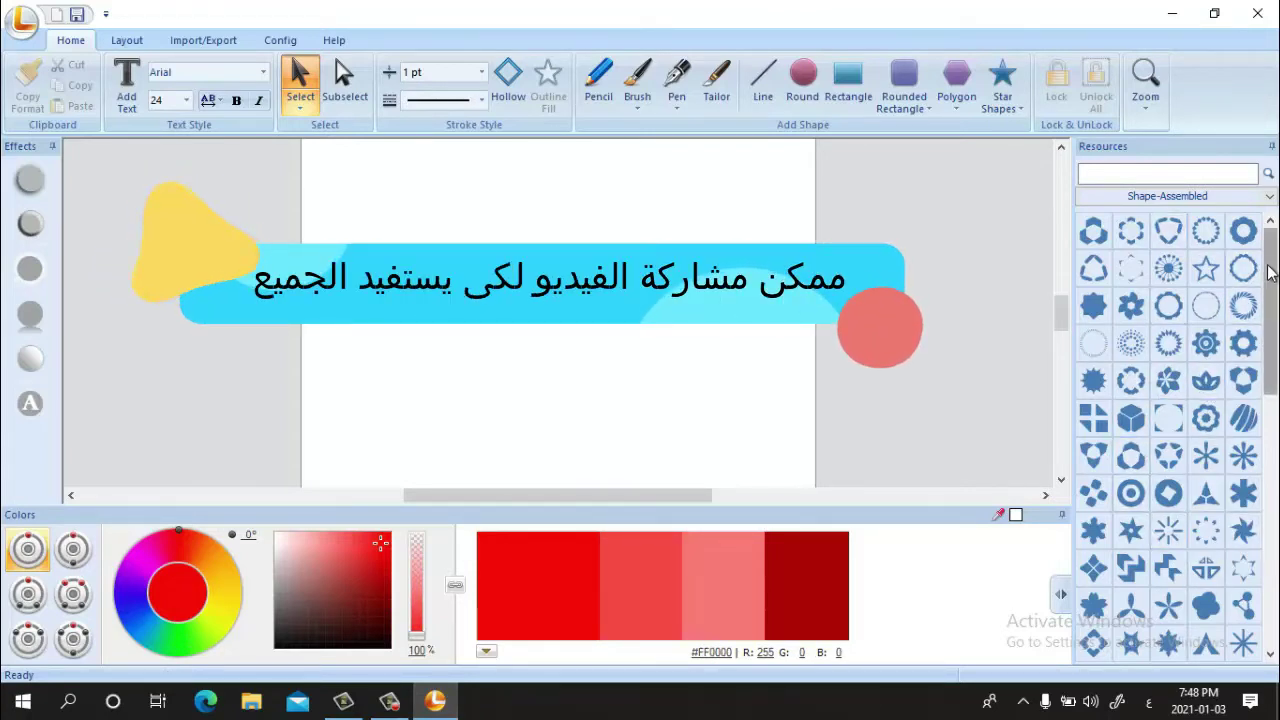
# Browse the resource shapes in the Shape-Assembled and Shape-Geometry categories.
pyautogui.scroll(-5, 1270, 373)
pyautogui.moveTo(1270, 373); pyautogui.dragTo(1268, 522)
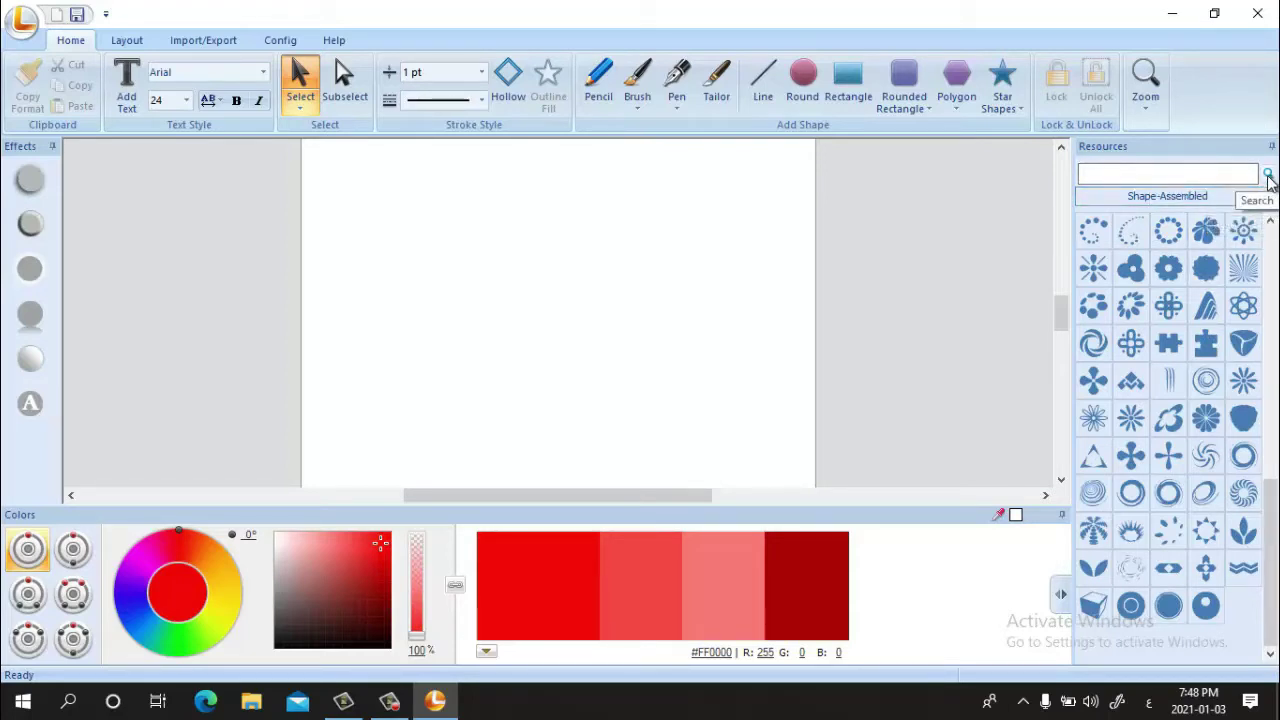
pyautogui.click(1270, 198)
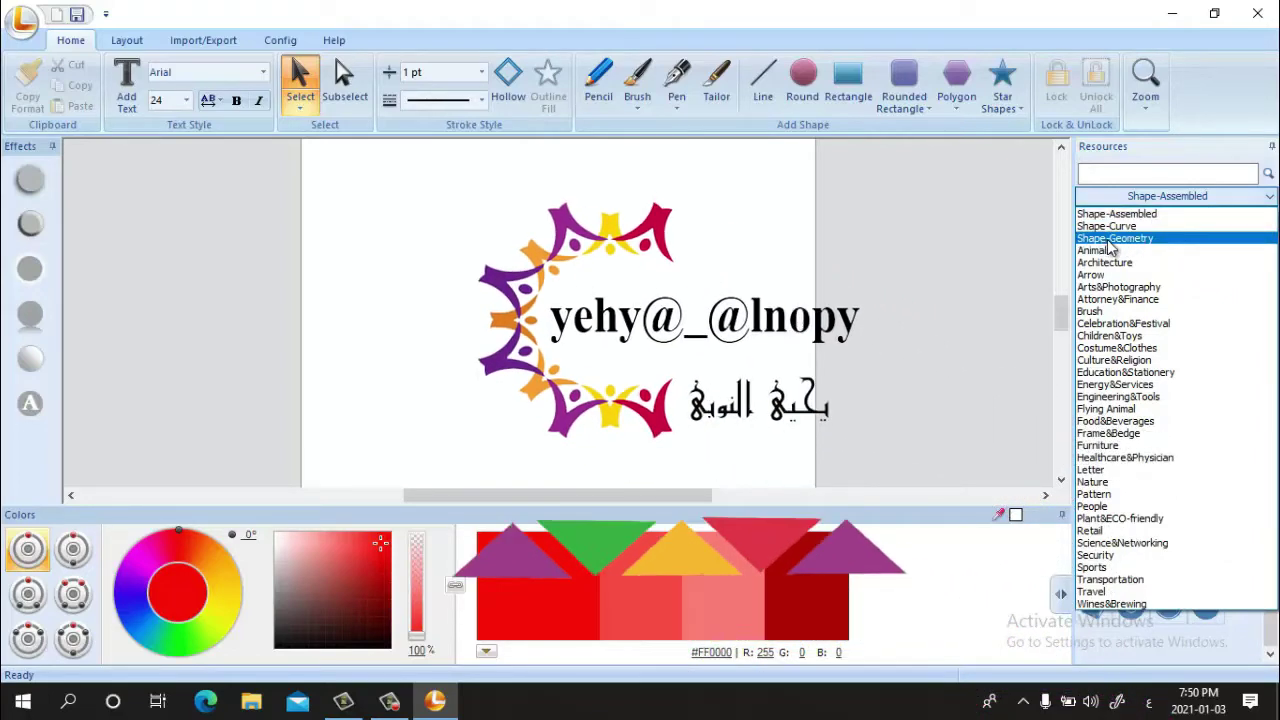
pyautogui.click(1112, 240)
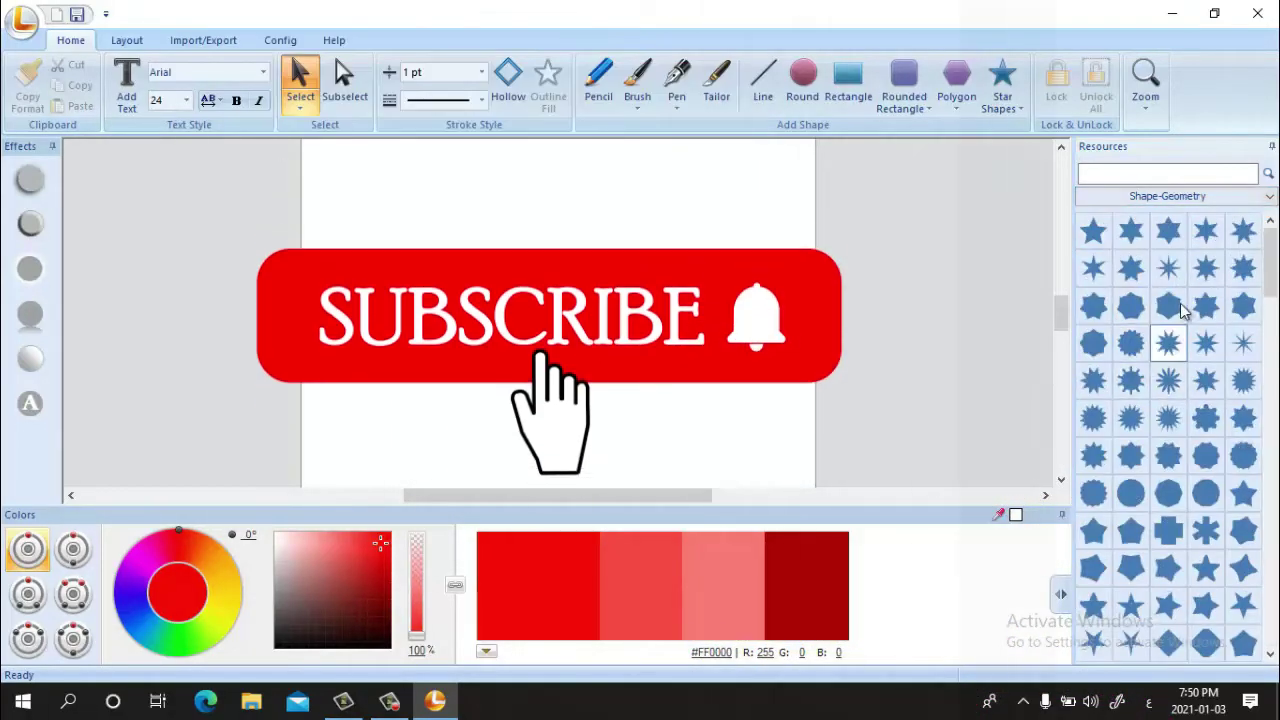
pyautogui.moveTo(1270, 288); pyautogui.dragTo(1272, 630)
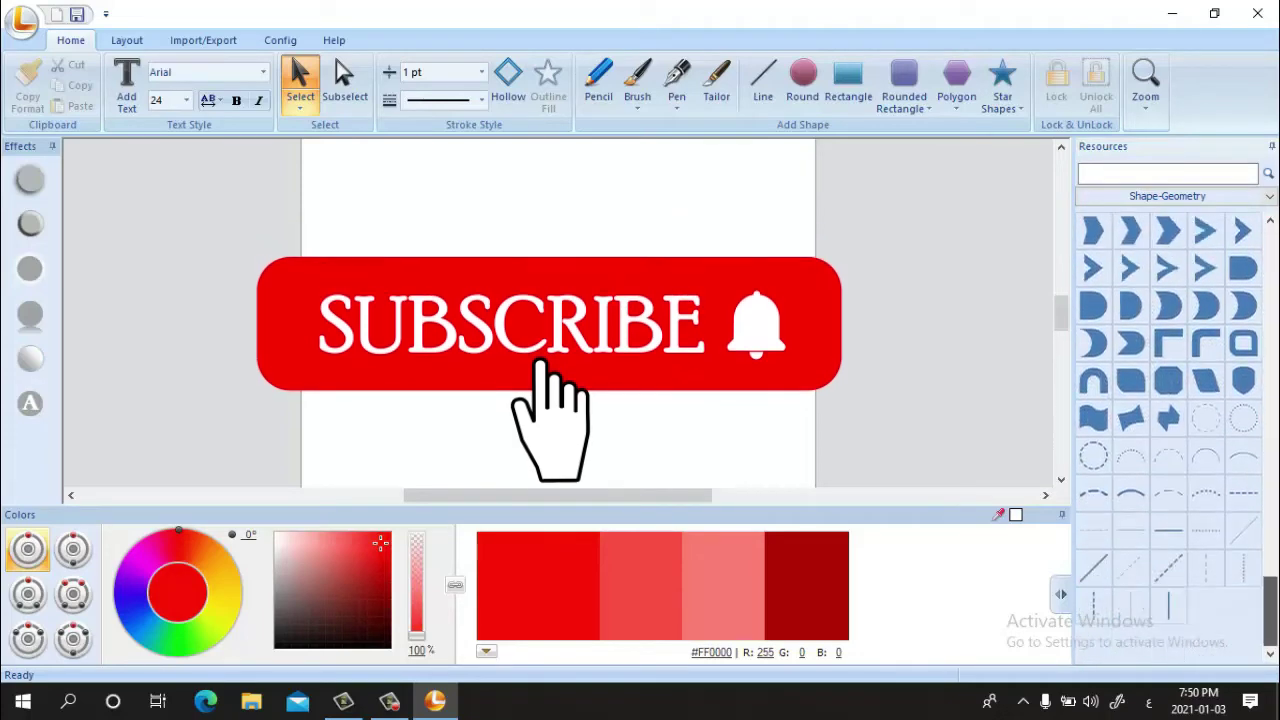
# Place an acoustic guitar from the Arts&Photography resources on the canvas and delete it again.
pyautogui.click(1269, 198)
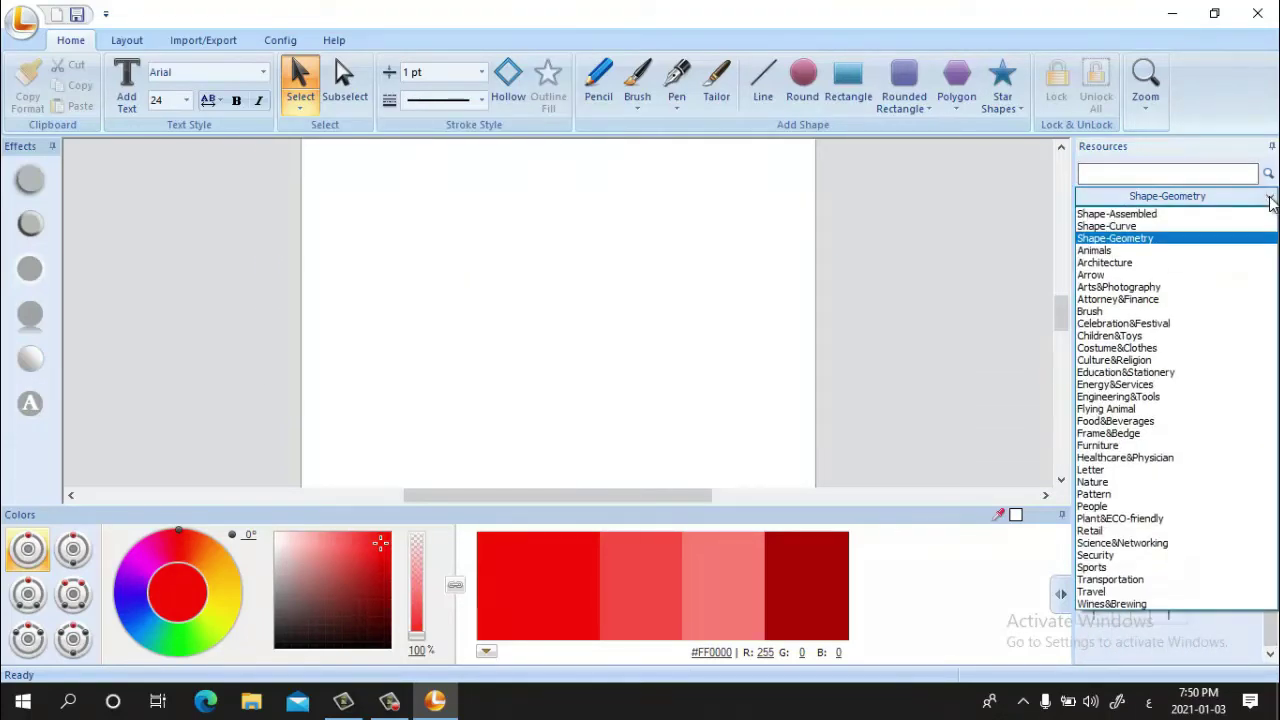
pyautogui.click(1116, 288)
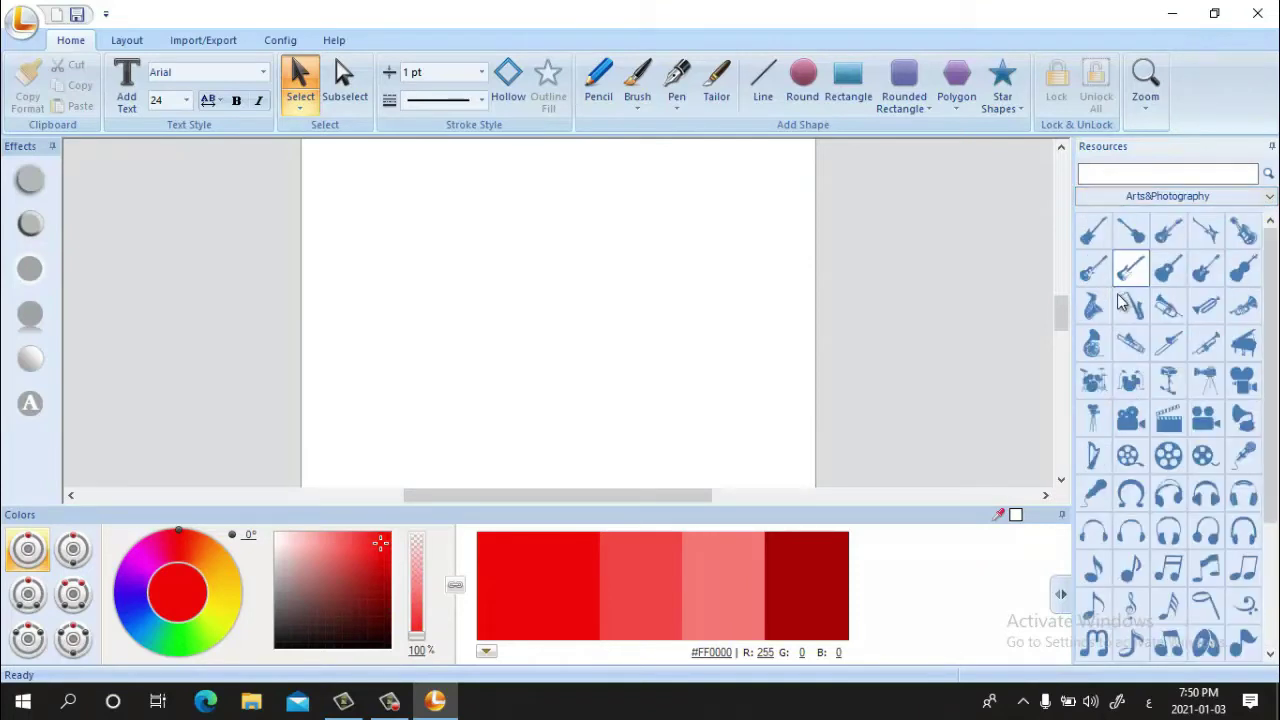
pyautogui.moveTo(1275, 268)
pyautogui.mouseDown()
pyautogui.moveTo(1272, 405)
pyautogui.moveTo(1272, 260)
pyautogui.mouseUp()
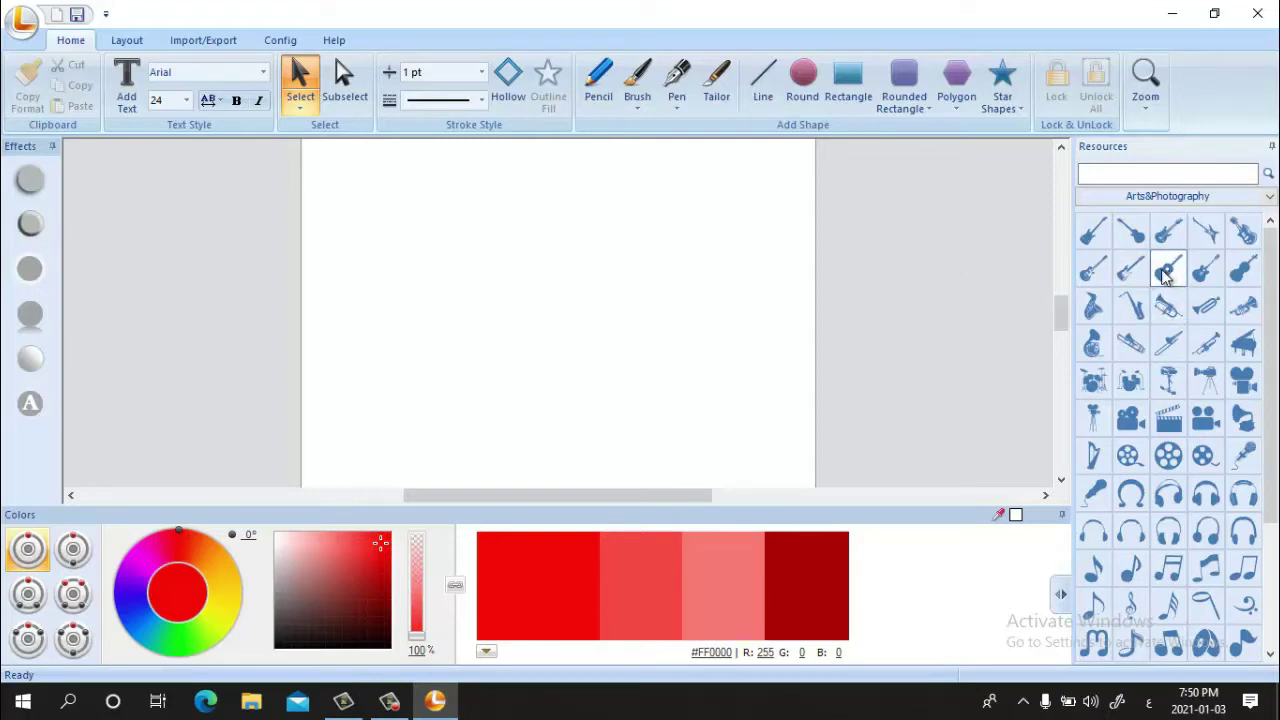
pyautogui.moveTo(1166, 277); pyautogui.dragTo(670, 340)
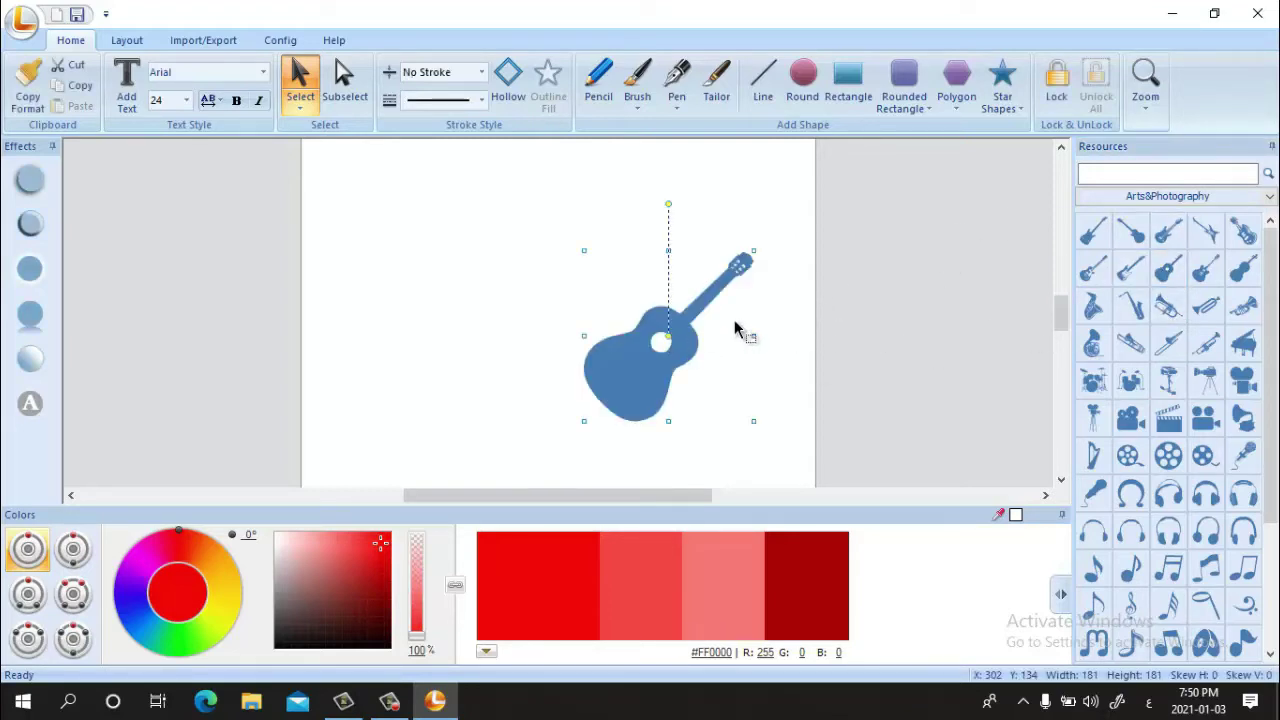
pyautogui.press('Delete')
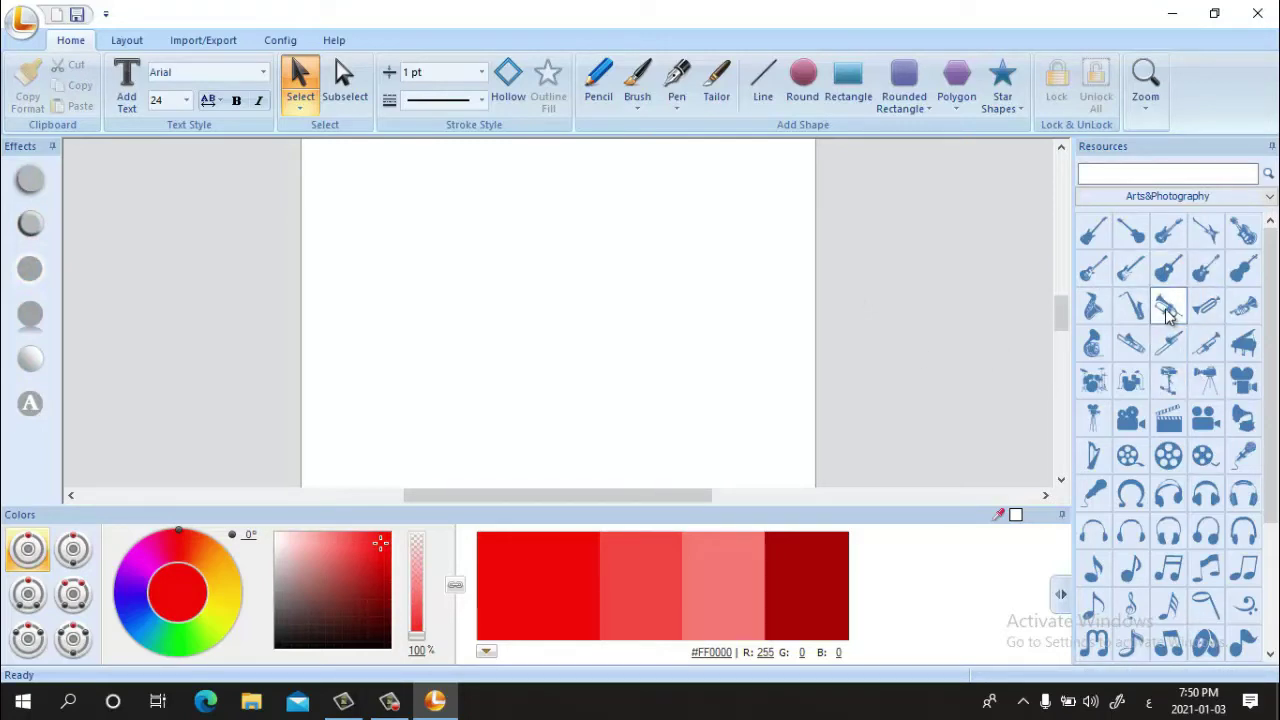
# Place the trumpet-like horn from the Arts&Photography resources on the canvas and delete it again.
pyautogui.moveTo(1168, 312); pyautogui.dragTo(617, 340)
pyautogui.click(703, 390)
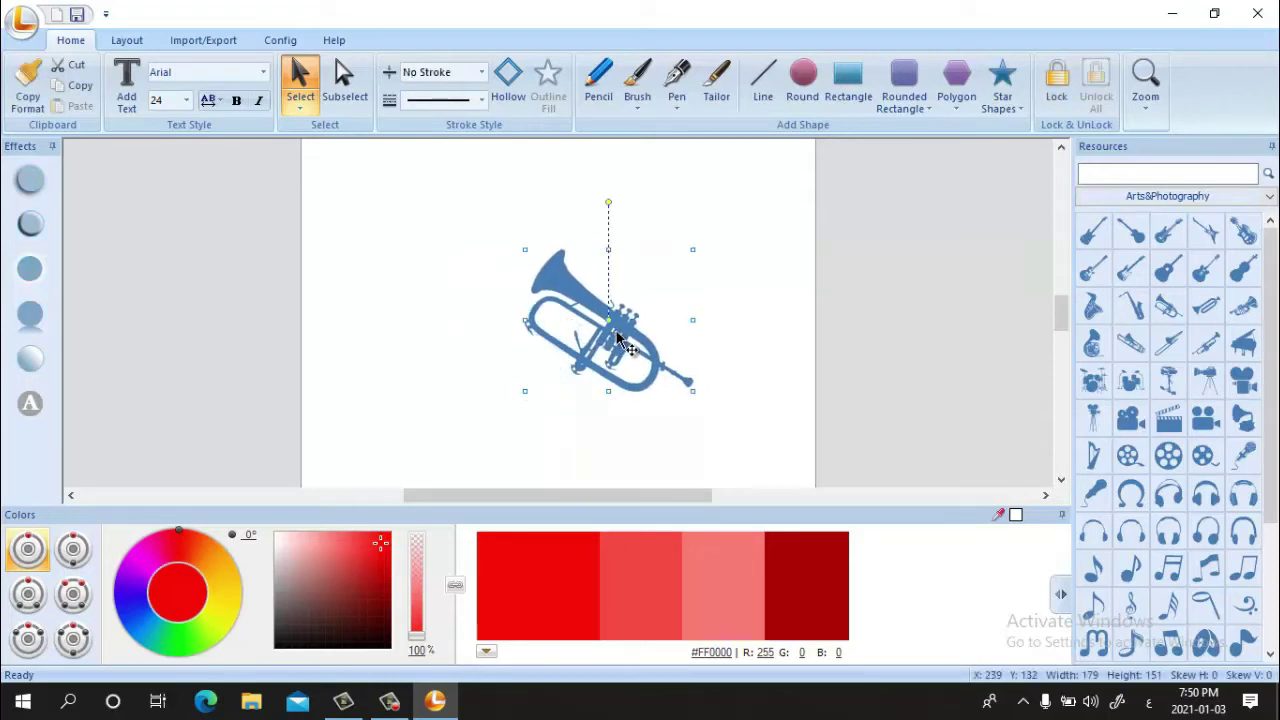
pyautogui.press('Delete')
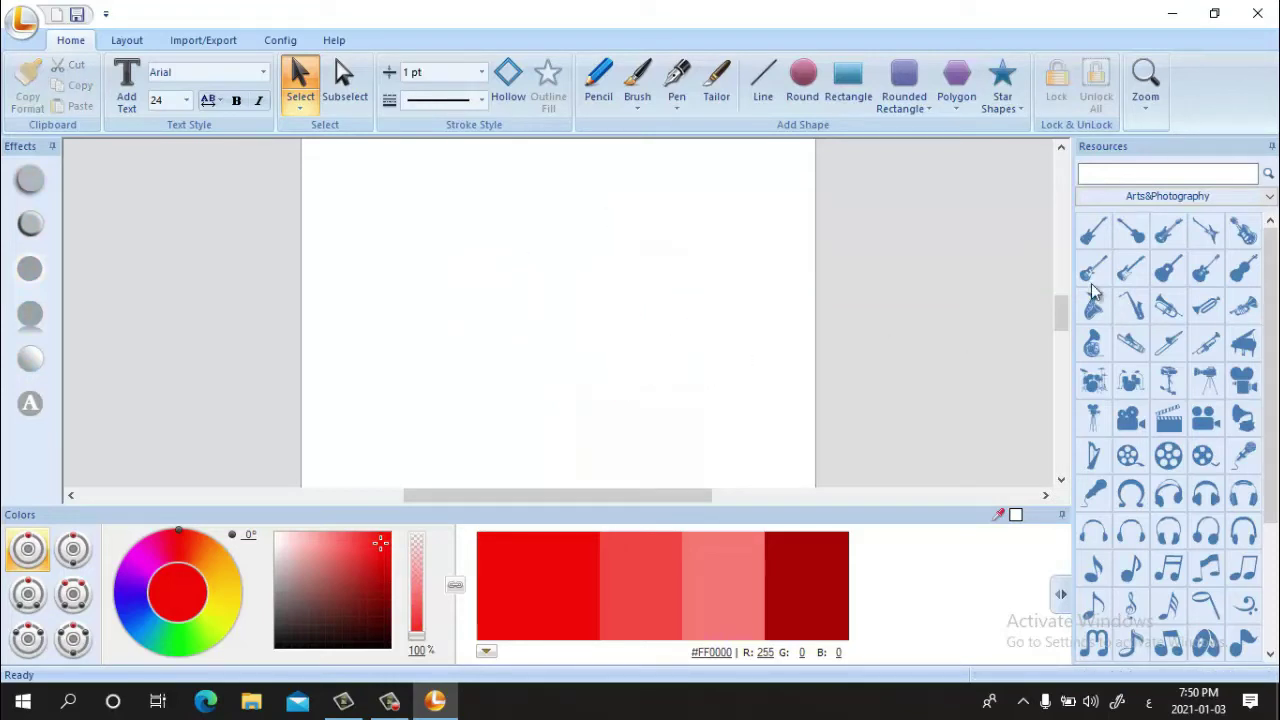
# Place the layered upward-arrowhead shape from the Energy&Services resources near the middle of the canvas.
pyautogui.click(1252, 197)
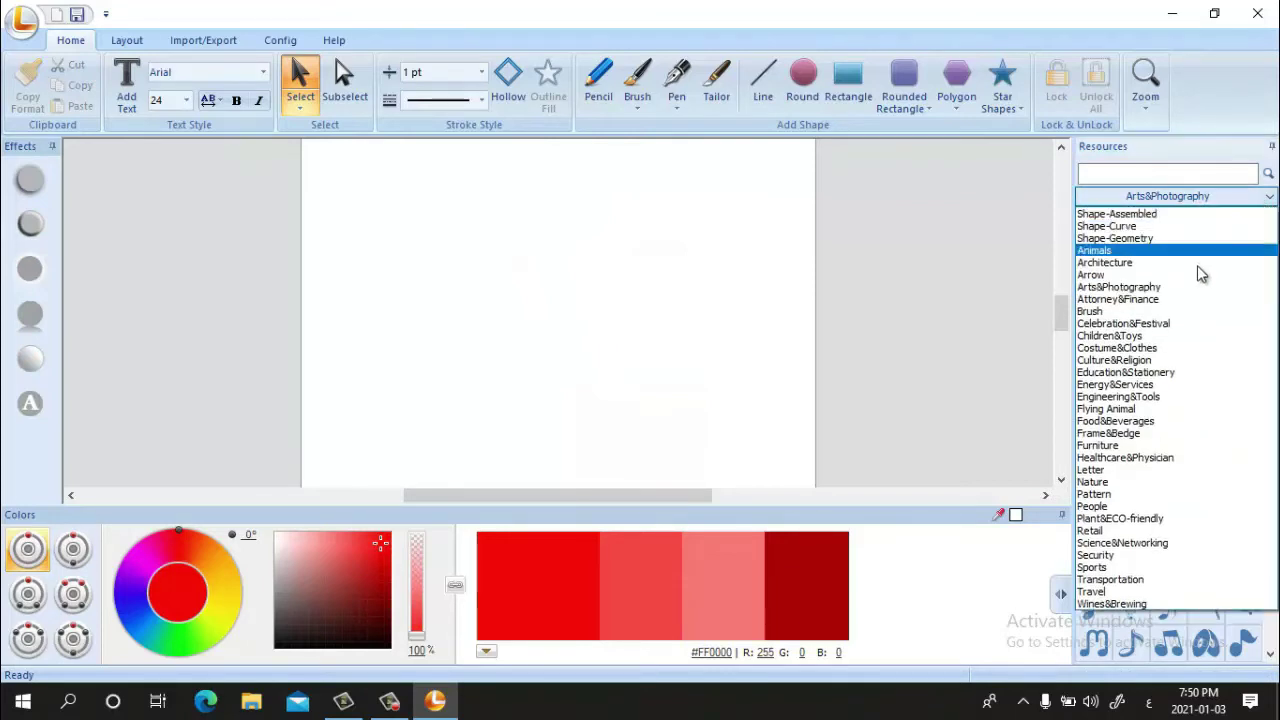
pyautogui.click(1112, 385)
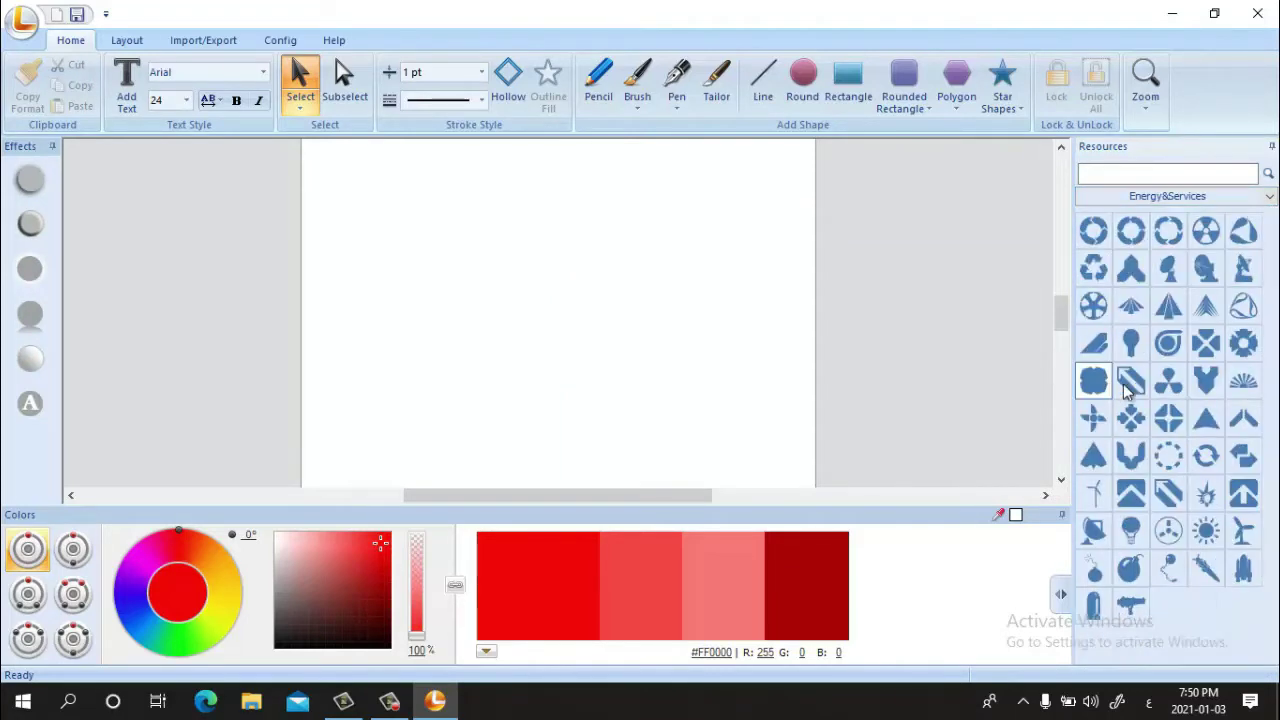
pyautogui.moveTo(1206, 318); pyautogui.dragTo(577, 343)
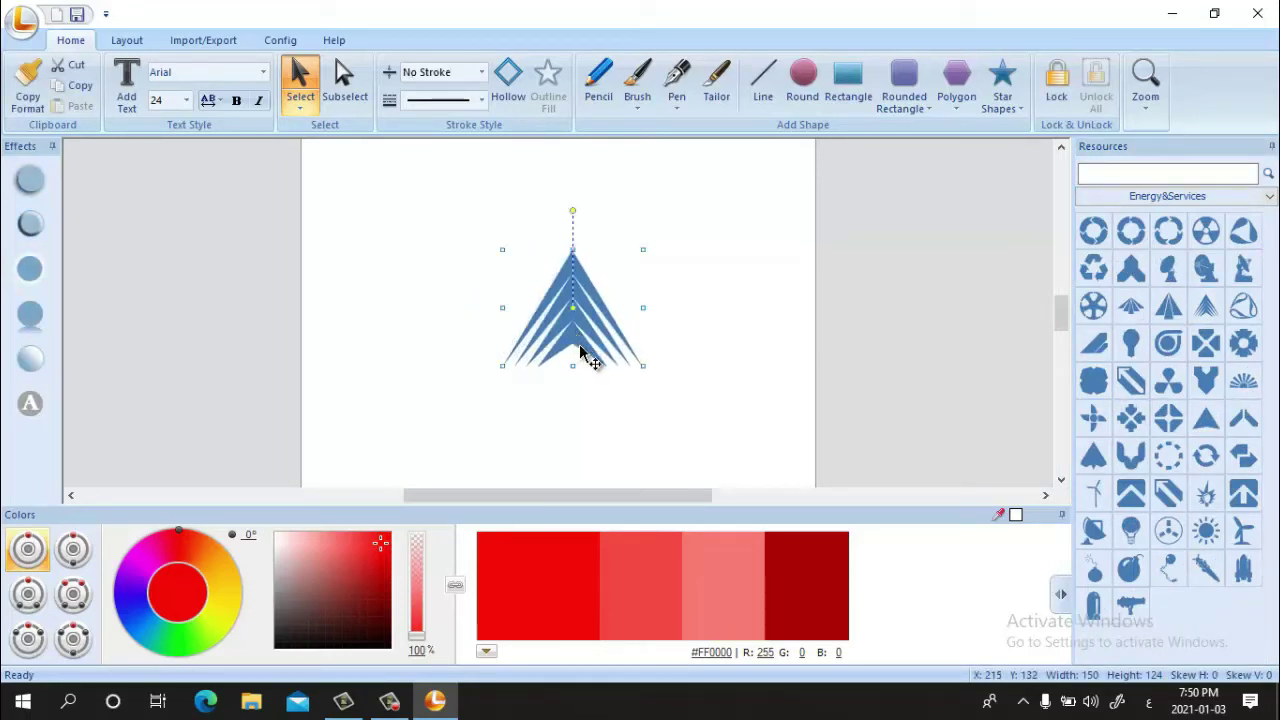
# Try a dark red fill and a blue fill on the arrowhead shape, shifting it slightly across the canvas.
pyautogui.click(566, 570)
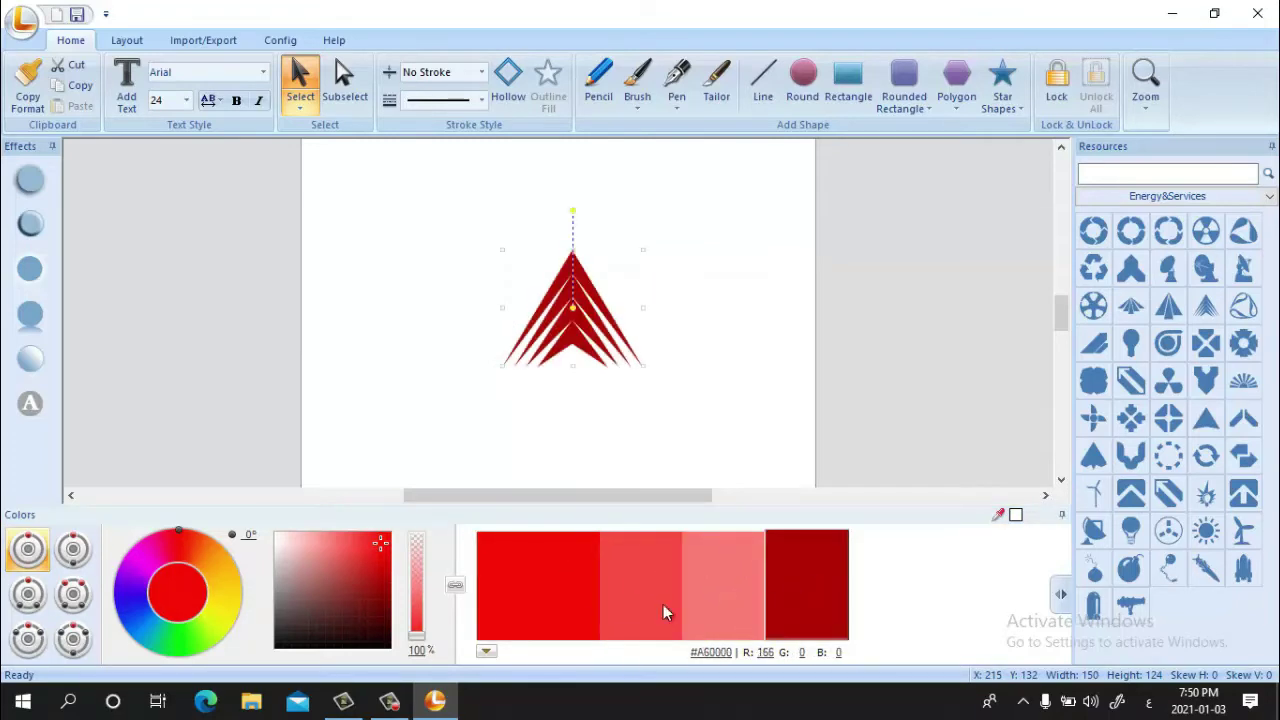
pyautogui.moveTo(586, 349); pyautogui.dragTo(515, 360)
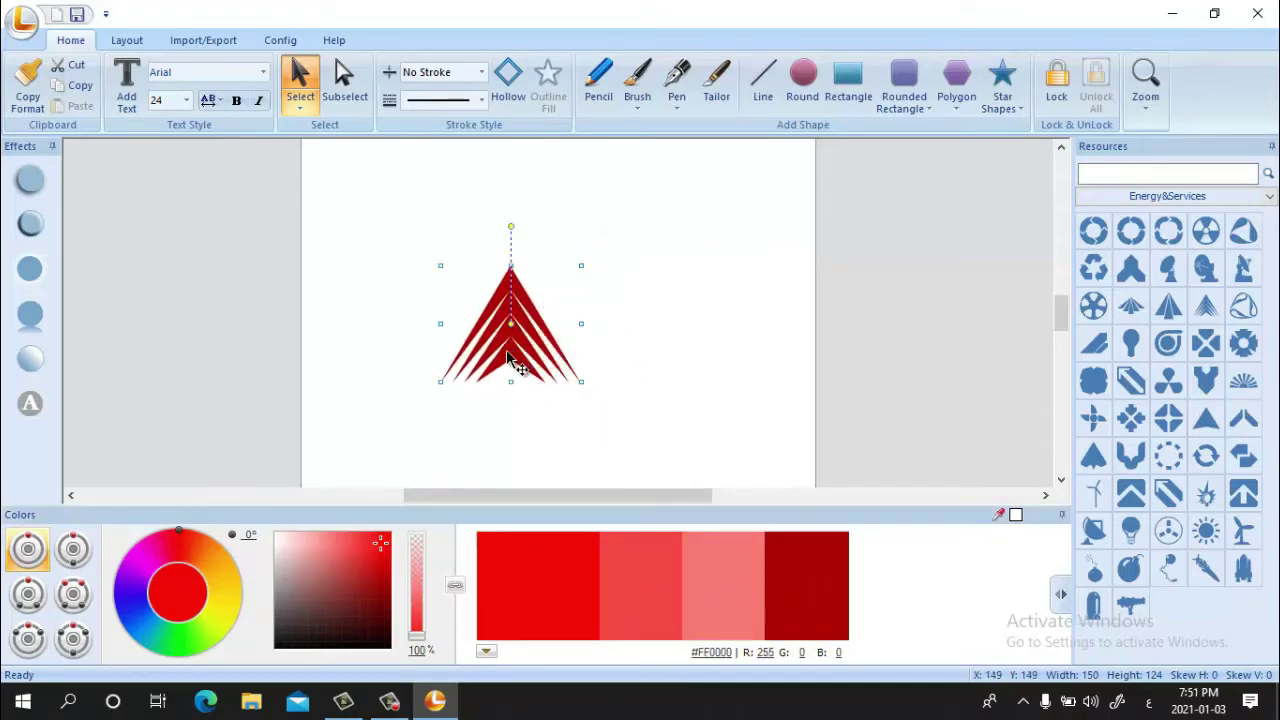
pyautogui.click(131, 609)
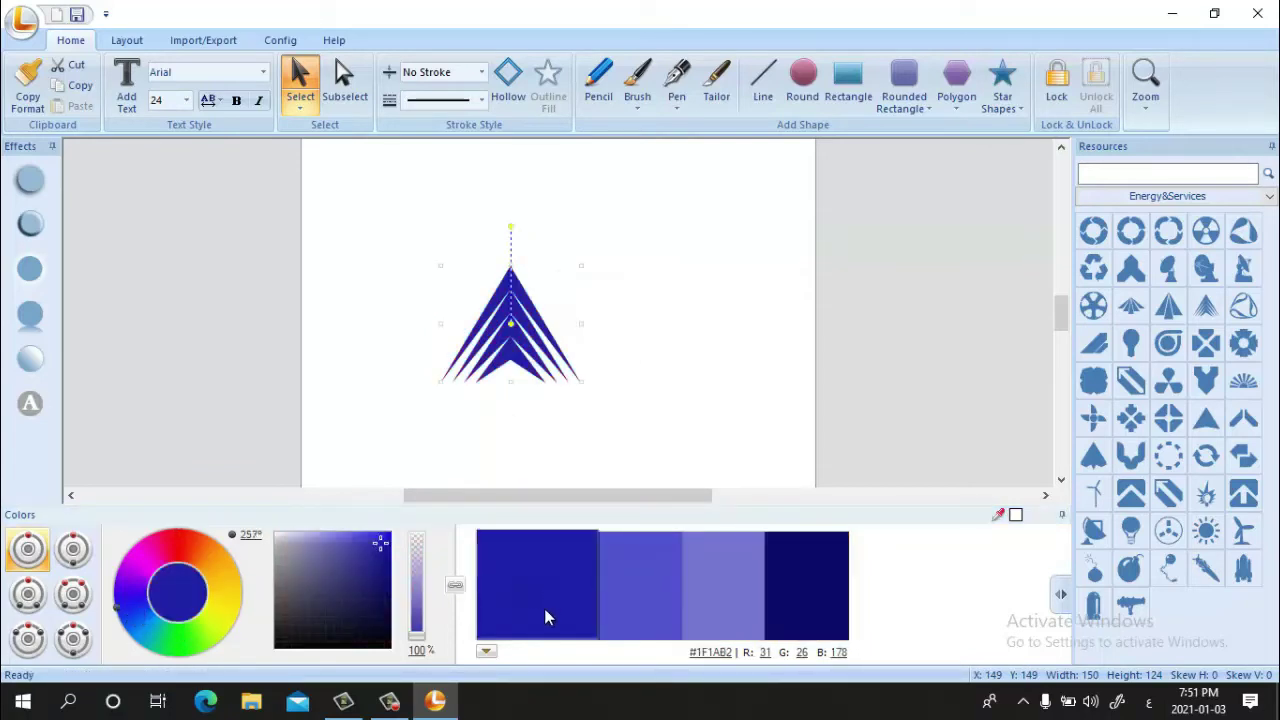
# Fill the arrowhead shape with yellow #FFF200 and move it to about X 209, Y 145.
pyautogui.click(231, 629)
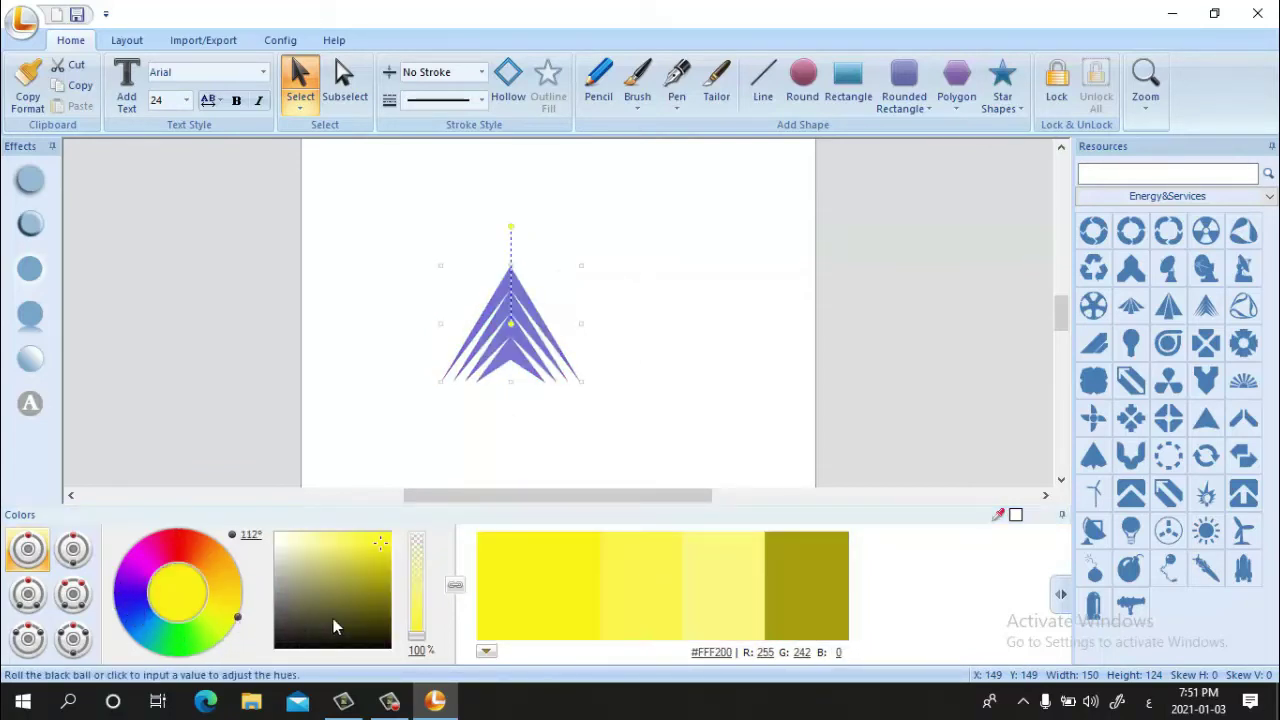
pyautogui.click(565, 594)
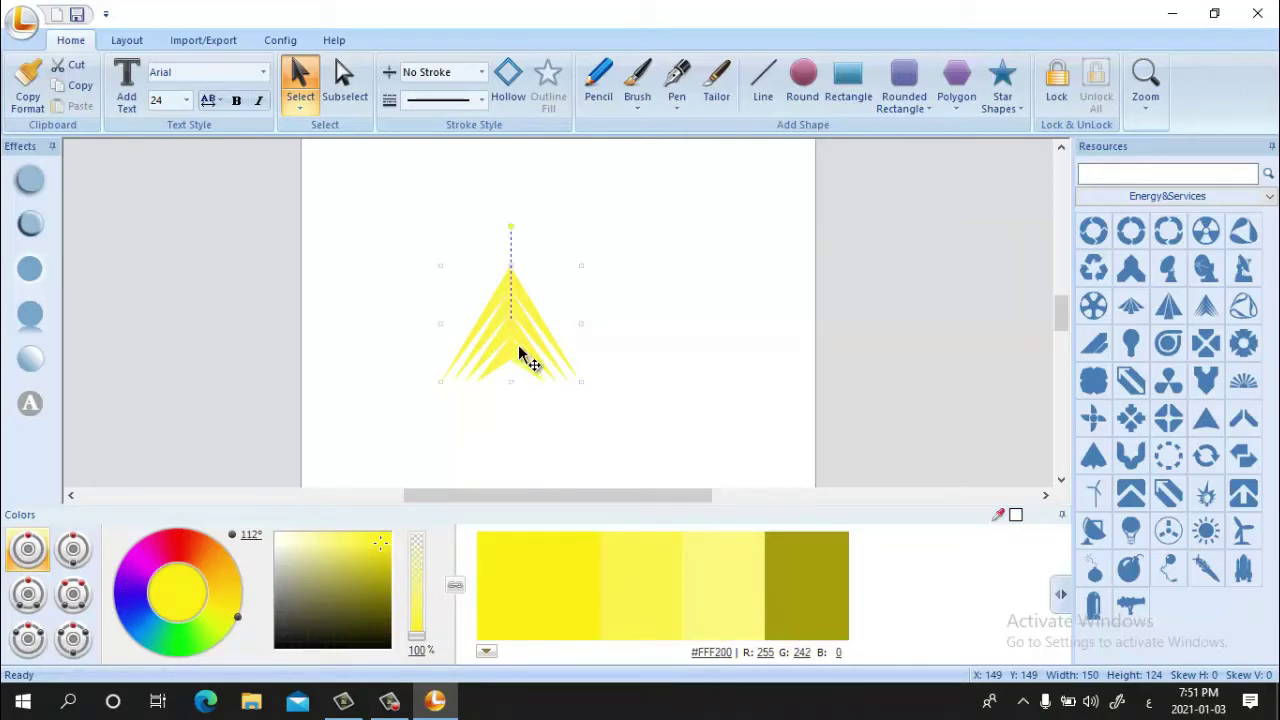
pyautogui.moveTo(520, 355); pyautogui.dragTo(576, 352)
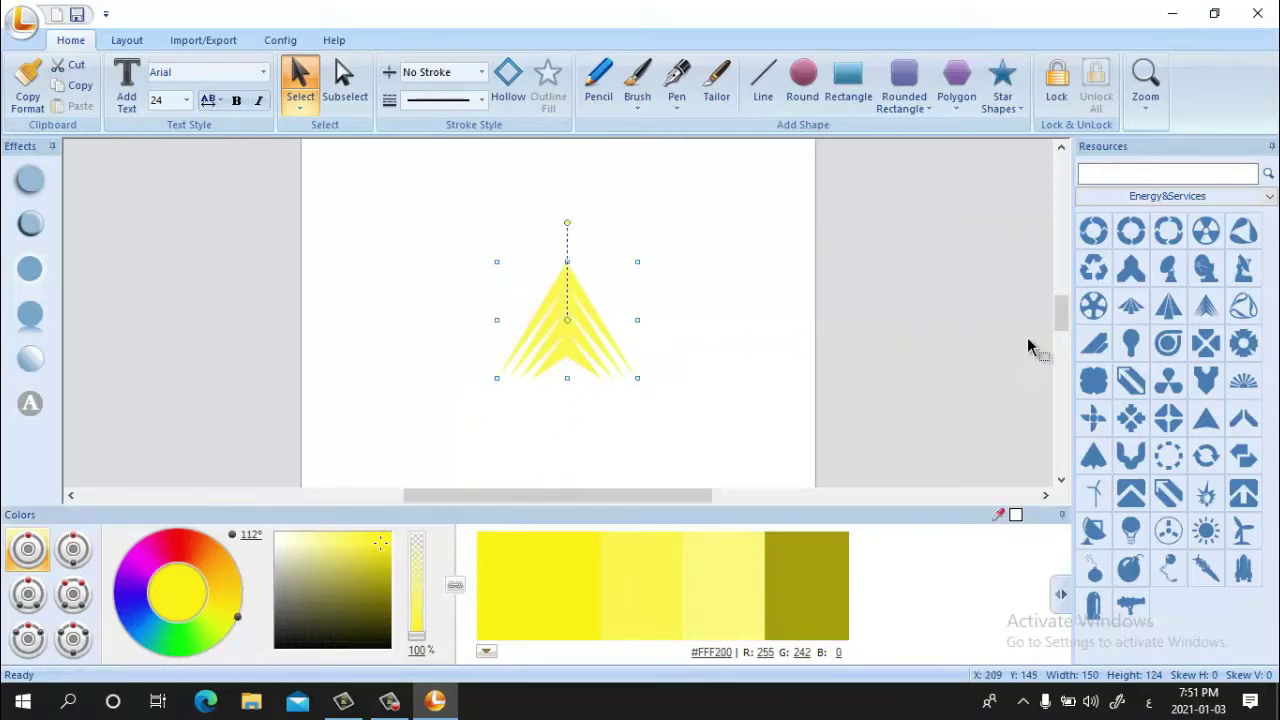
pyautogui.click(1270, 197)
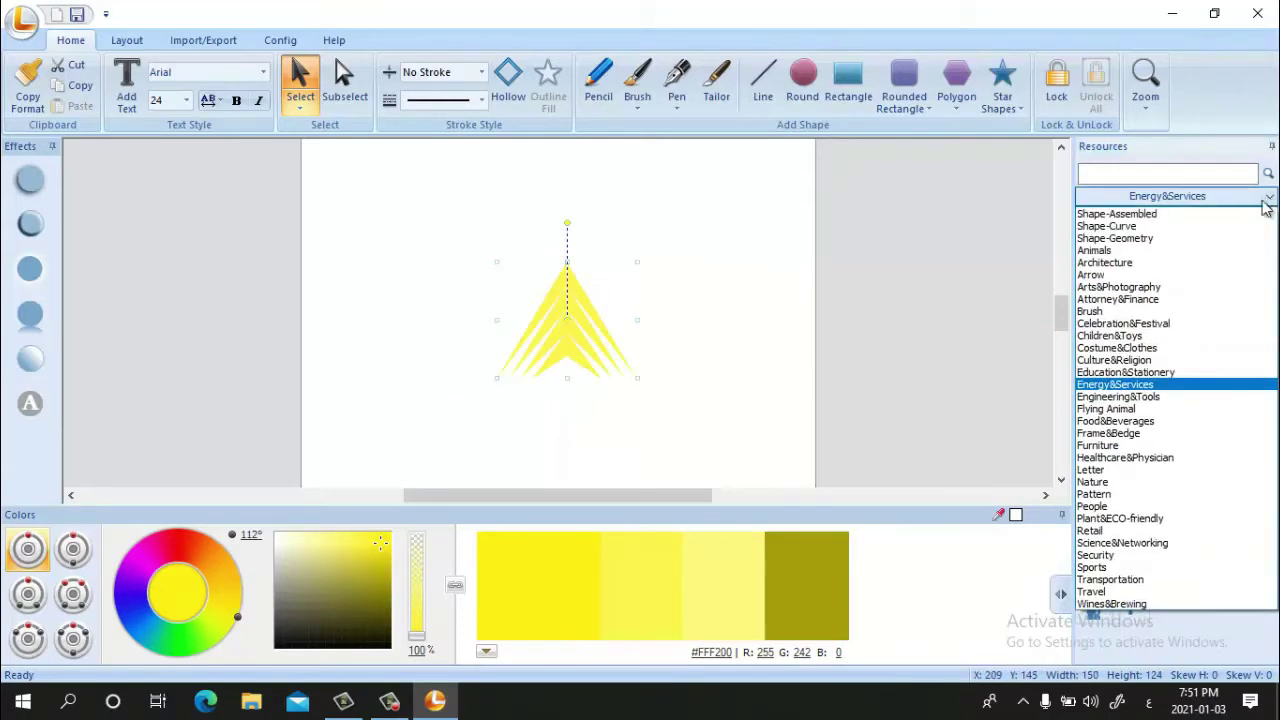
pyautogui.click(566, 340)
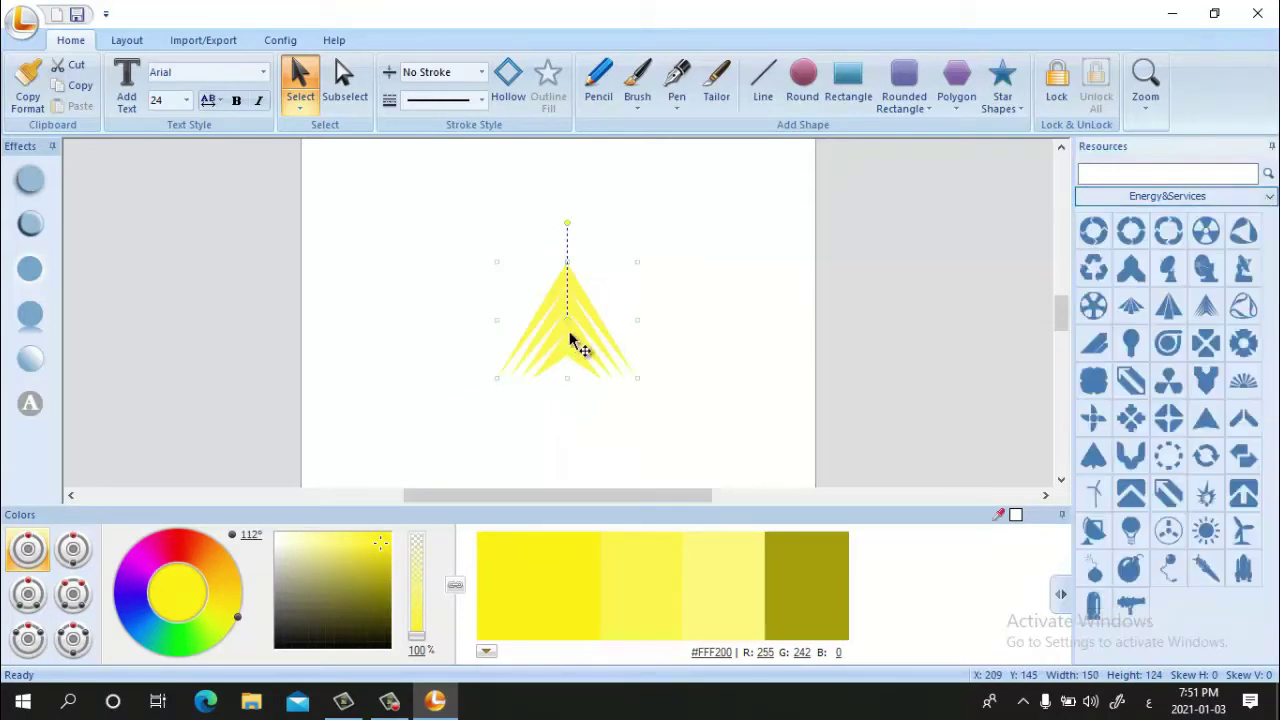
pyautogui.click(757, 328)
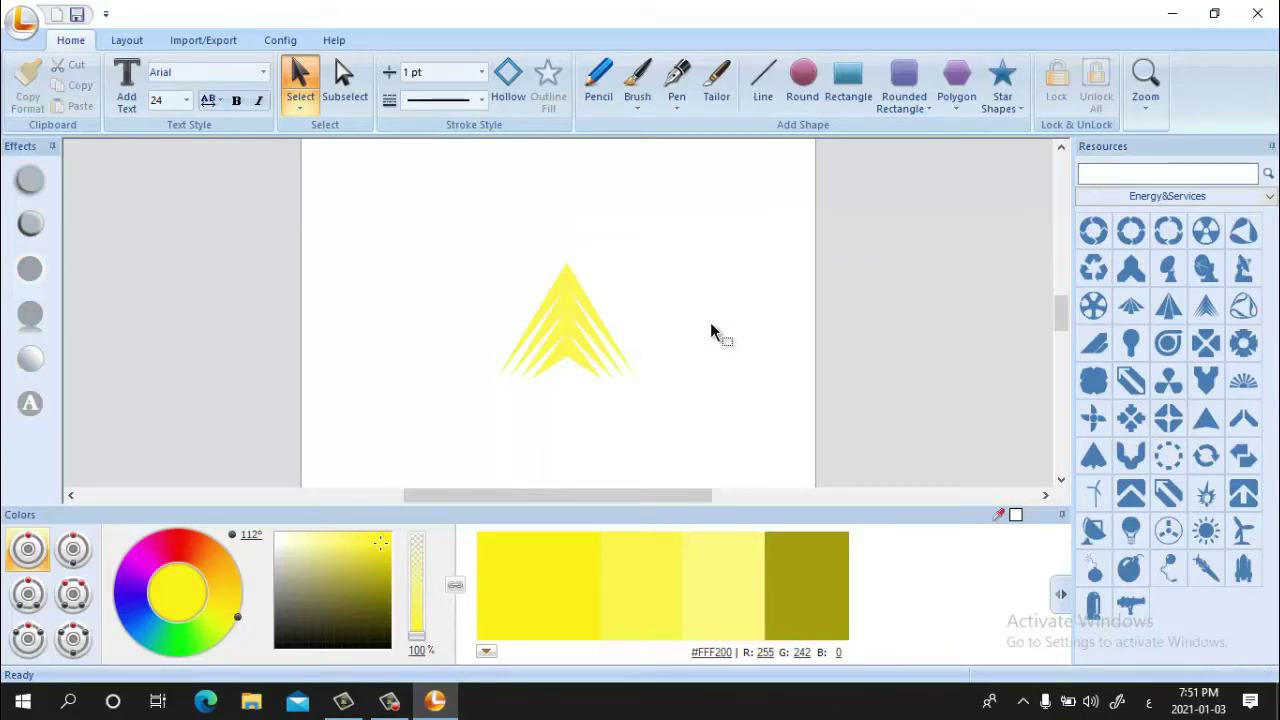
pyautogui.click(580, 340)
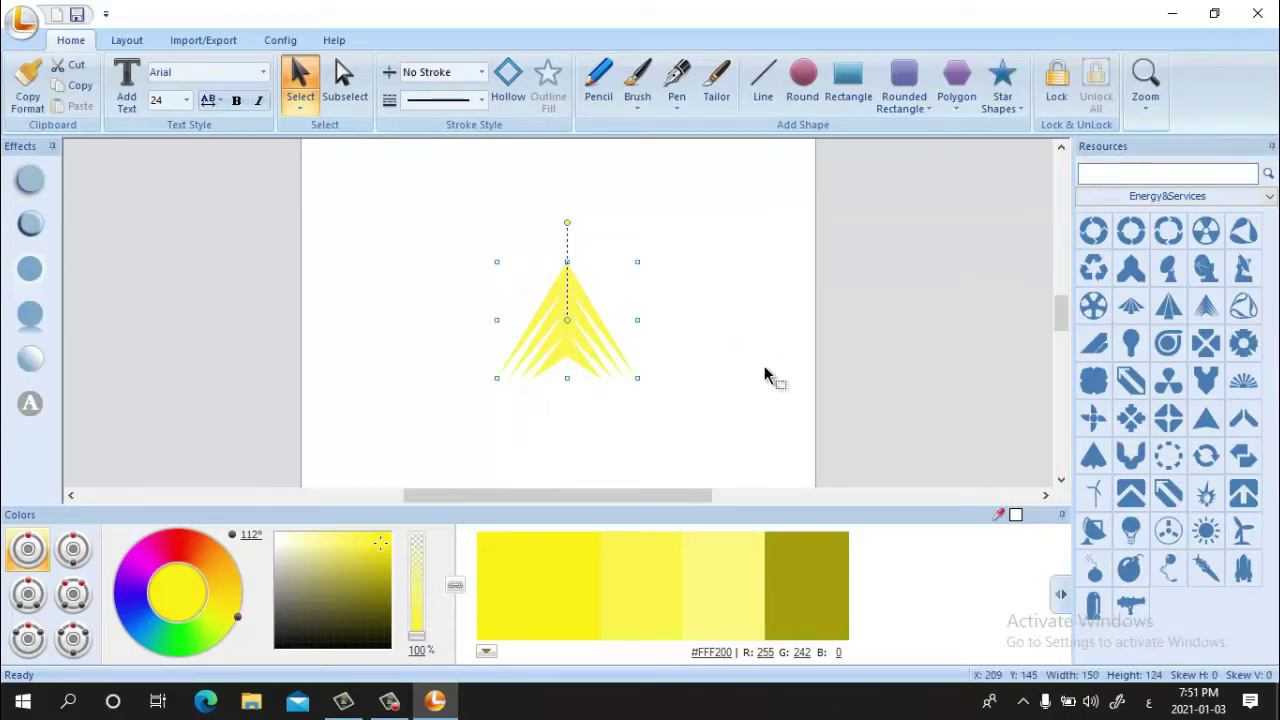
pyautogui.click(1131, 380)
pyautogui.click(729, 330)
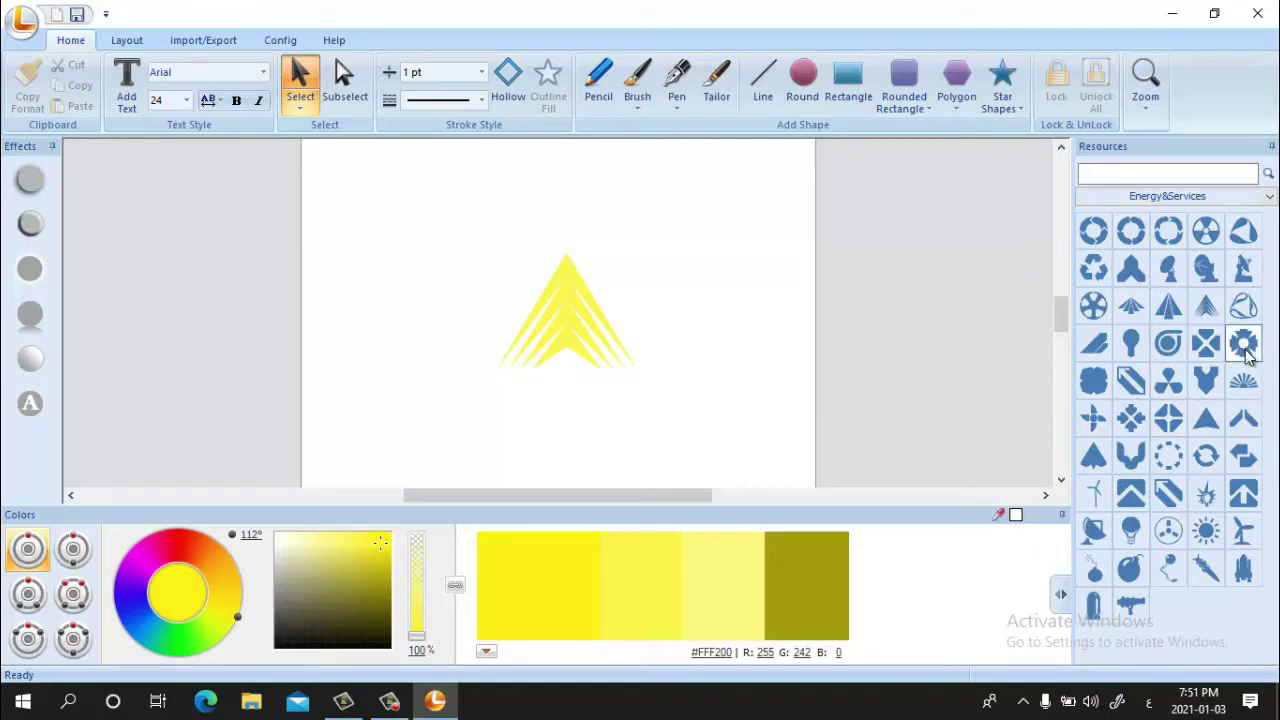
# Place the three-loop triangular shape from the Energy&Services resources over the yellow arrowhead and fill it with red #EC0033.
pyautogui.moveTo(1246, 315); pyautogui.dragTo(566, 326)
pyautogui.click(713, 391)
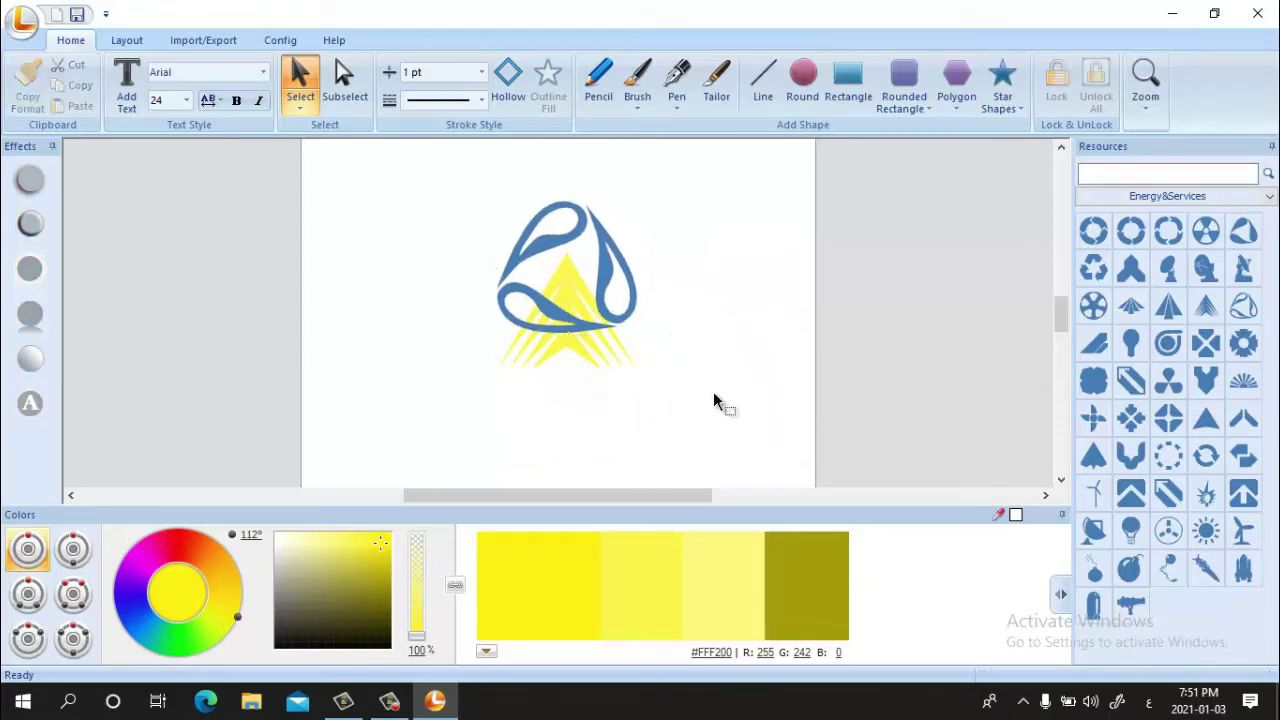
pyautogui.click(606, 290)
pyautogui.click(178, 540)
pyautogui.click(557, 585)
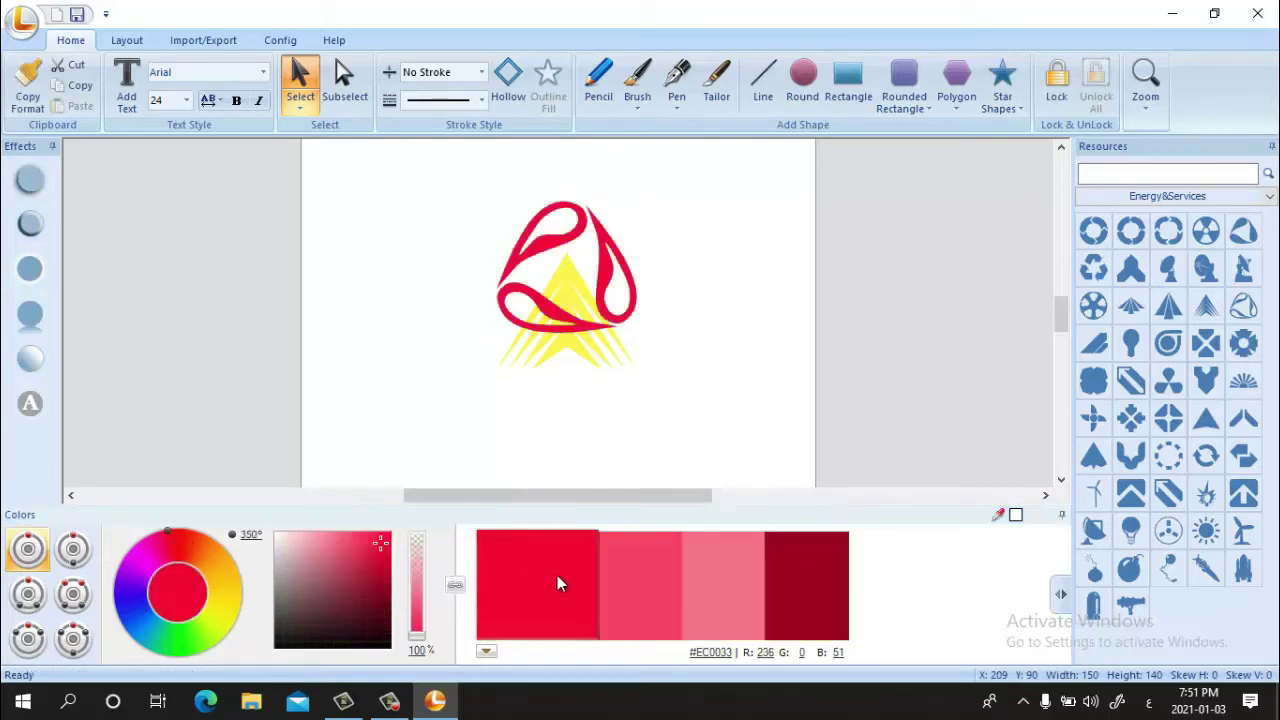
pyautogui.click(748, 390)
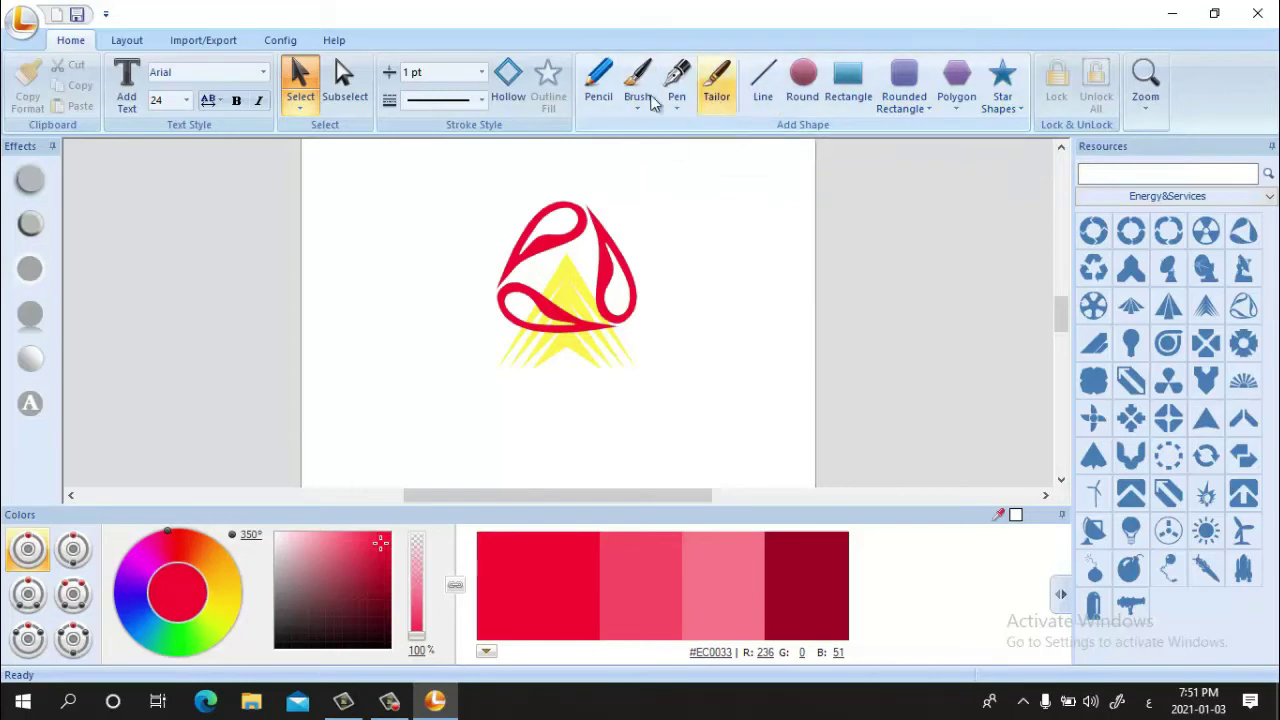
# Add a text object containing a first name and move it to the base of the yellow arrowhead.
pyautogui.click(126, 80)
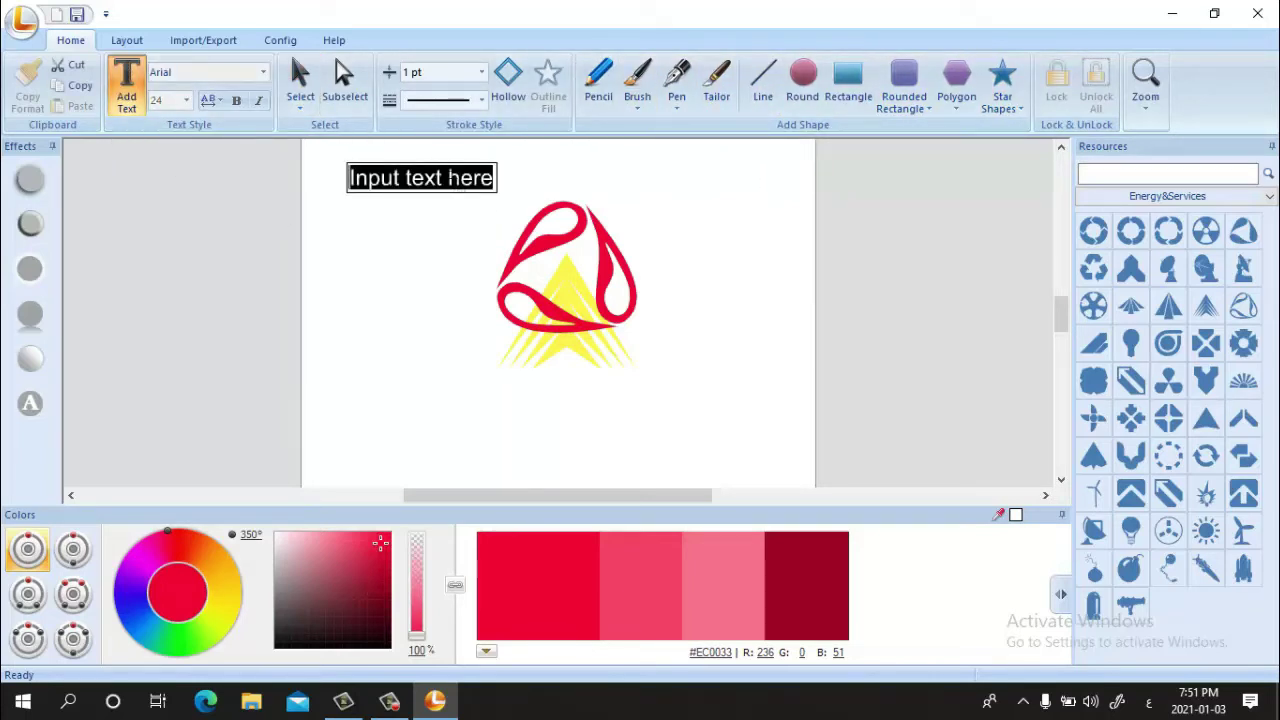
pyautogui.press('BackSpace')
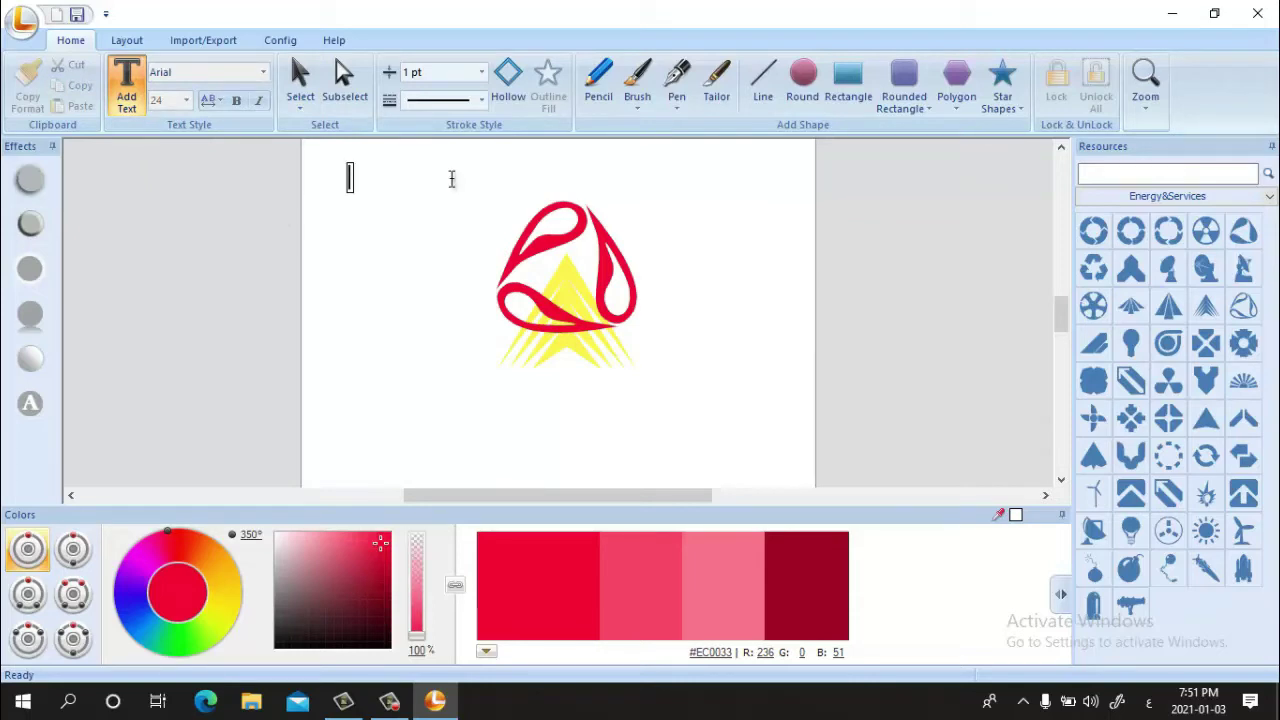
pyautogui.write('Ashrf')
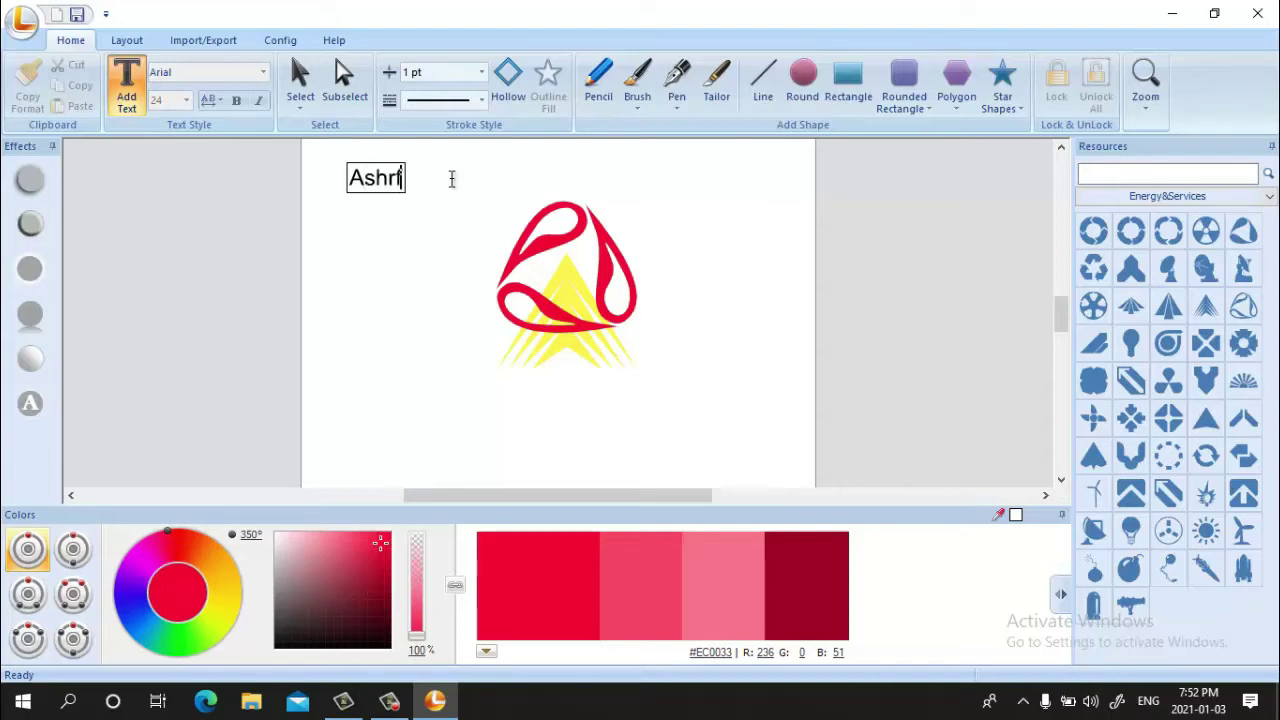
pyautogui.click(391, 274)
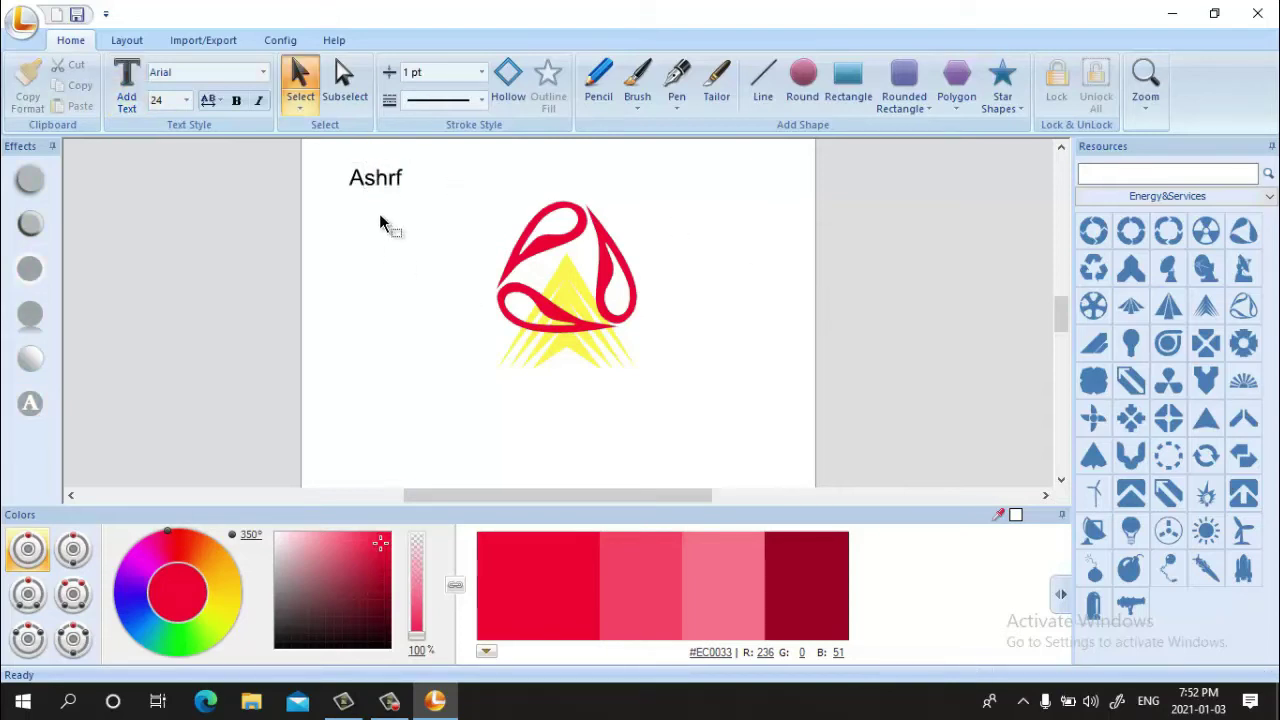
pyautogui.moveTo(380, 180); pyautogui.dragTo(587, 372)
pyautogui.click(674, 382)
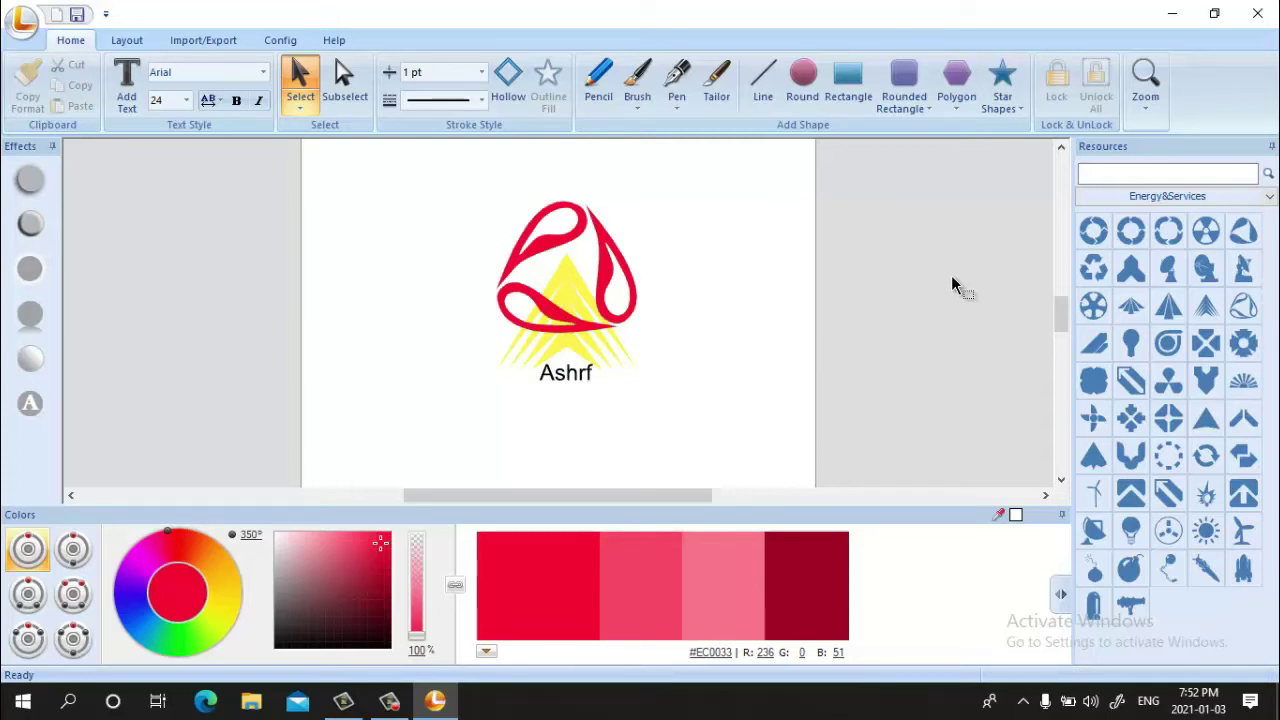
# Discard the current logo without saving and restart Sothink Logo Maker Professional.
pyautogui.click(56, 14)
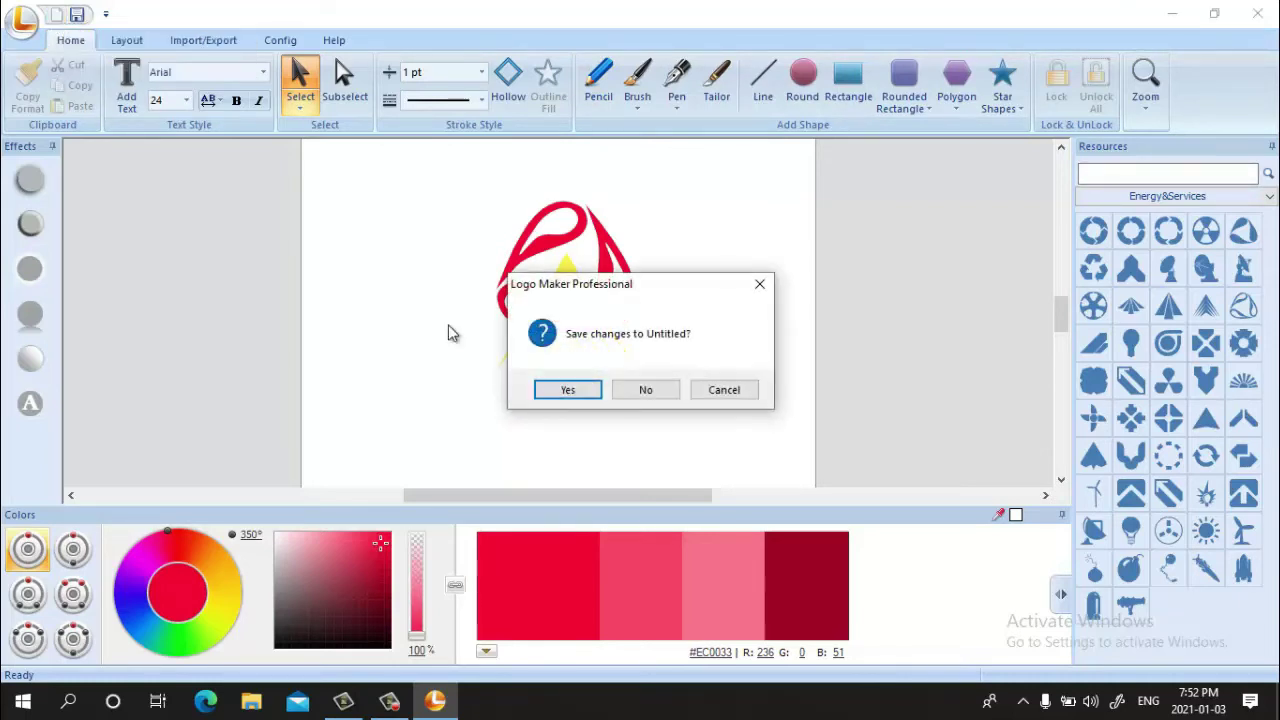
pyautogui.click(662, 393)
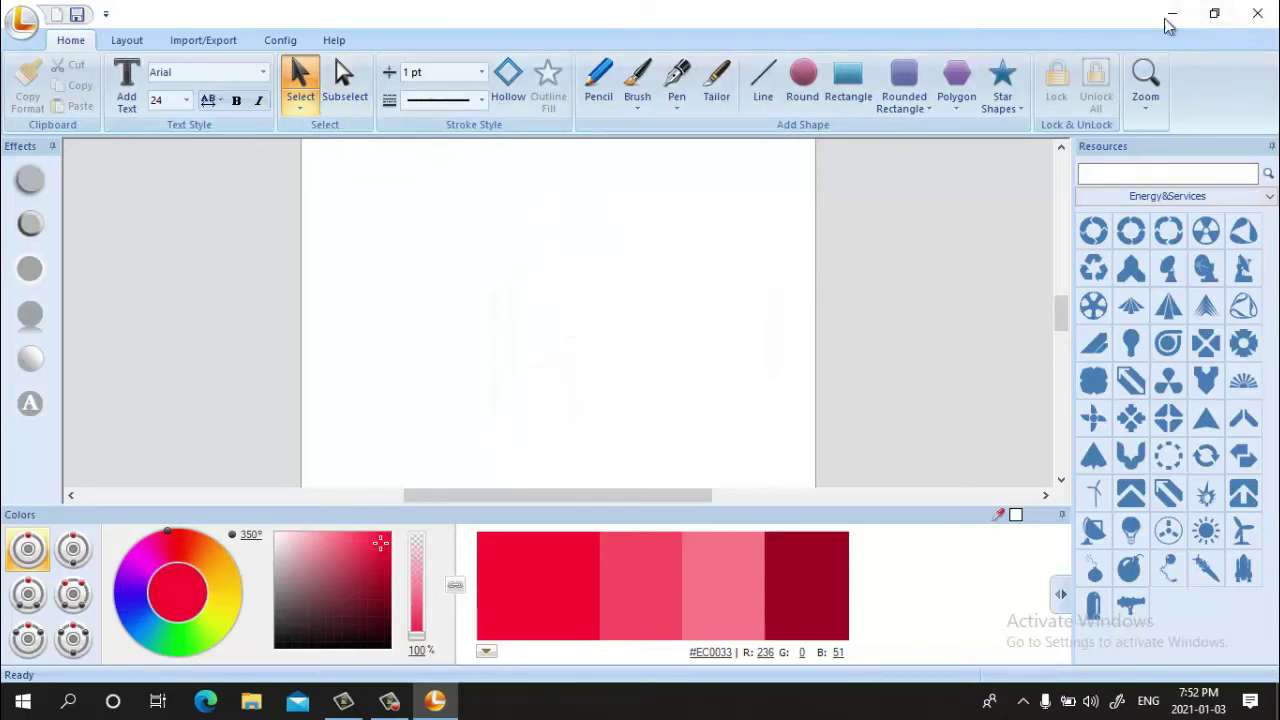
pyautogui.click(1257, 13)
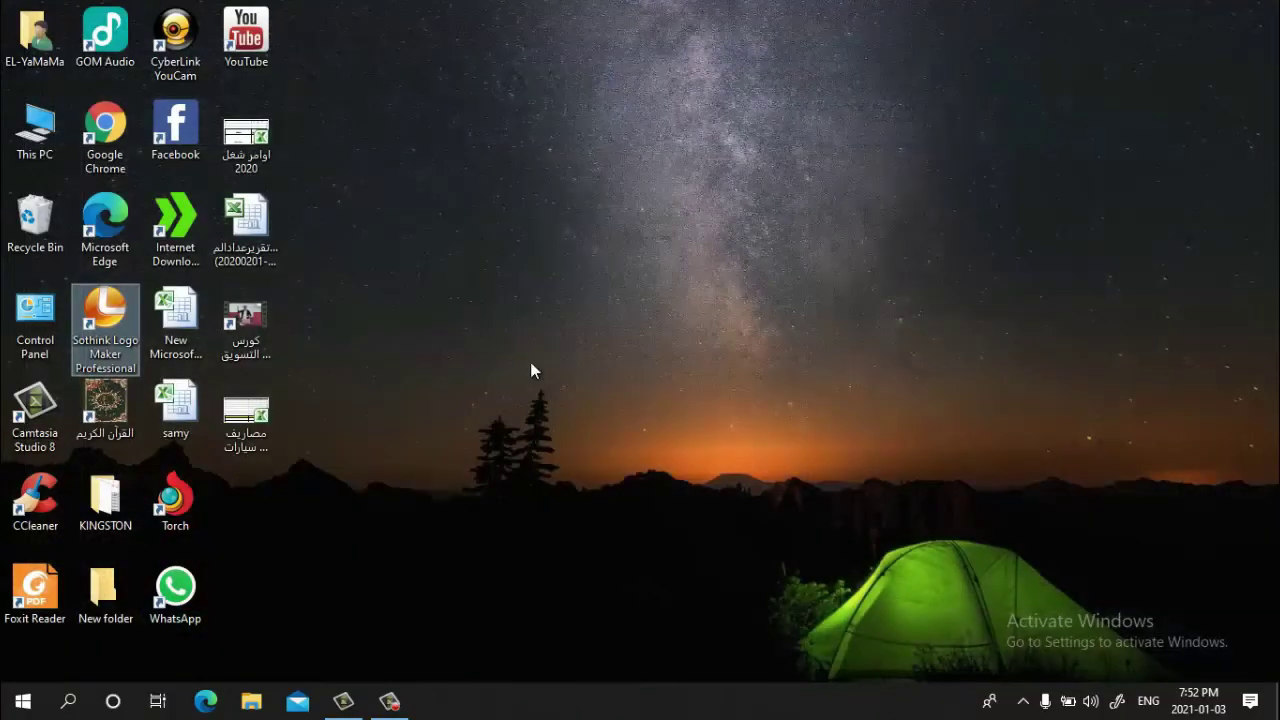
pyautogui.doubleClick(113, 317)
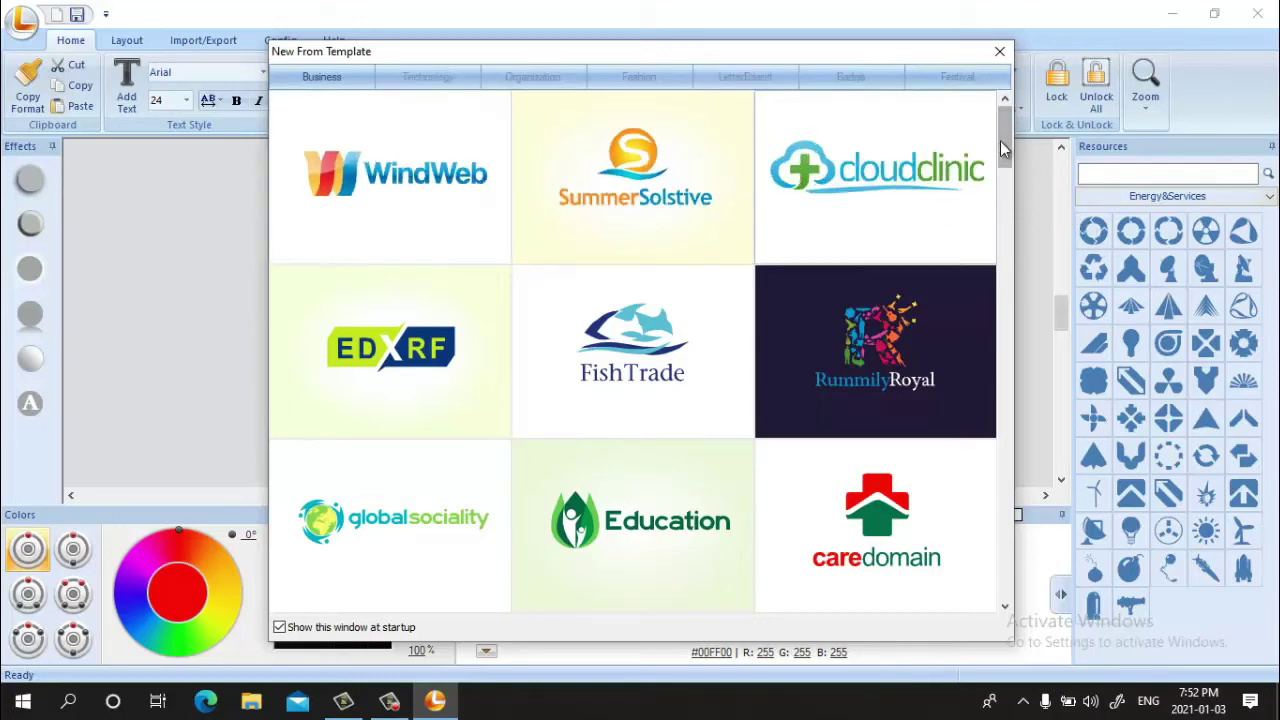
# Look through the Business and Technology logo templates down to the end of each category.
pyautogui.moveTo(1002, 147); pyautogui.dragTo(1003, 556)
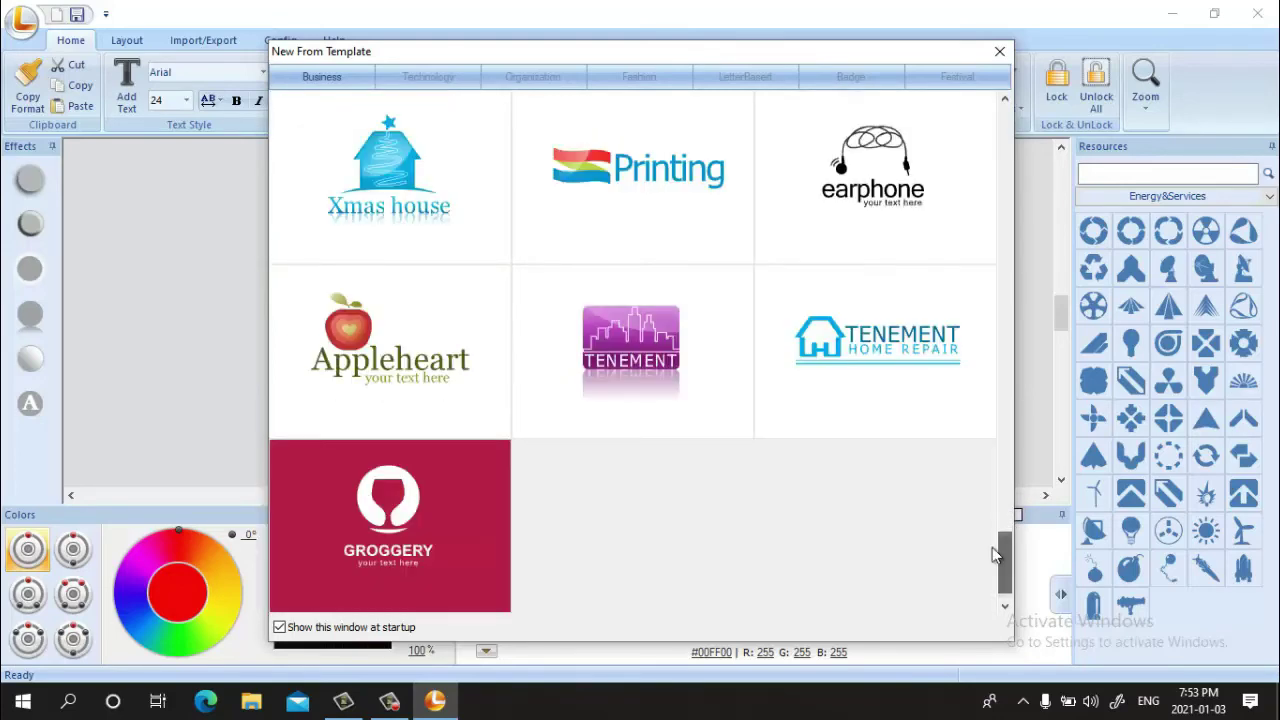
pyautogui.click(428, 78)
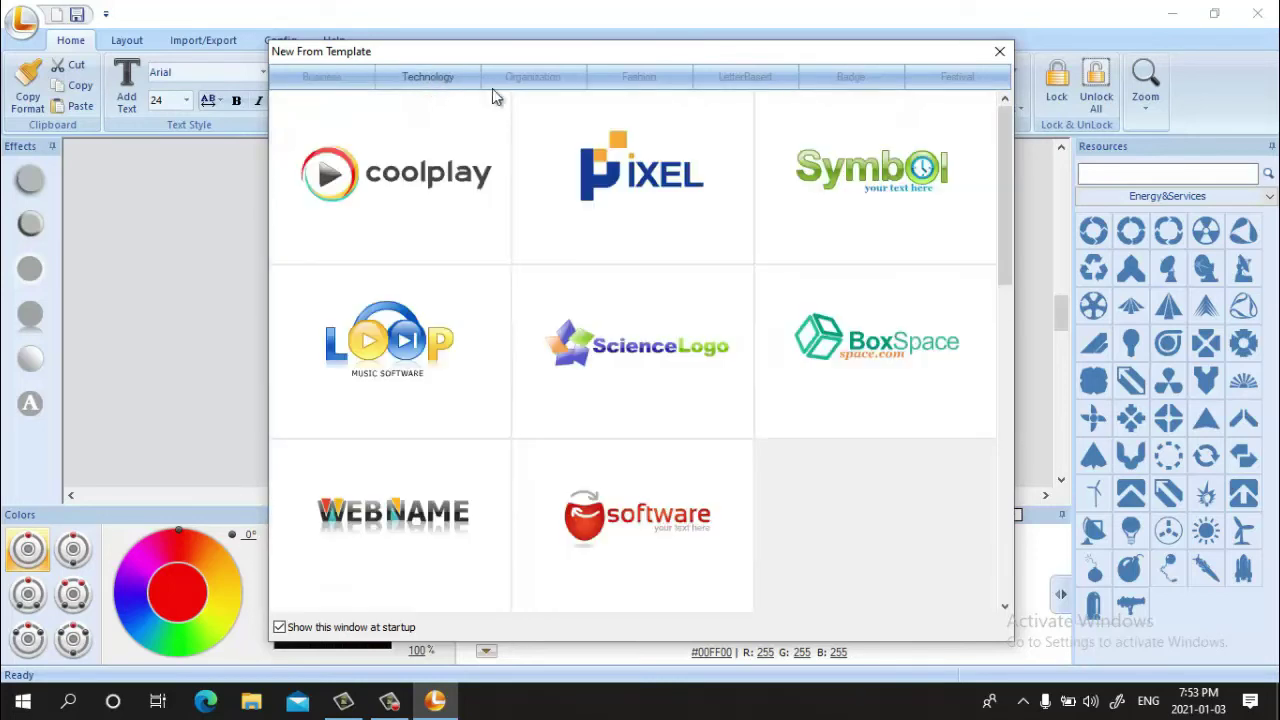
pyautogui.moveTo(1007, 258); pyautogui.dragTo(1004, 396)
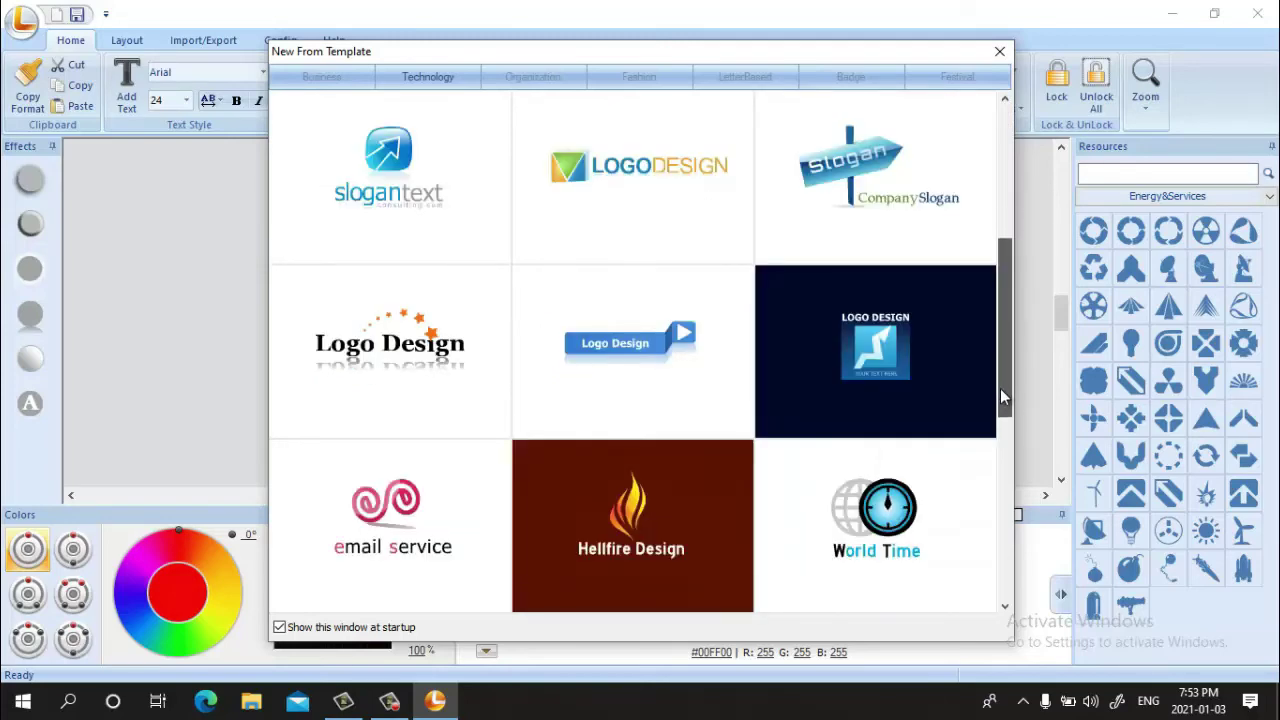
pyautogui.moveTo(1004, 287); pyautogui.dragTo(1010, 447)
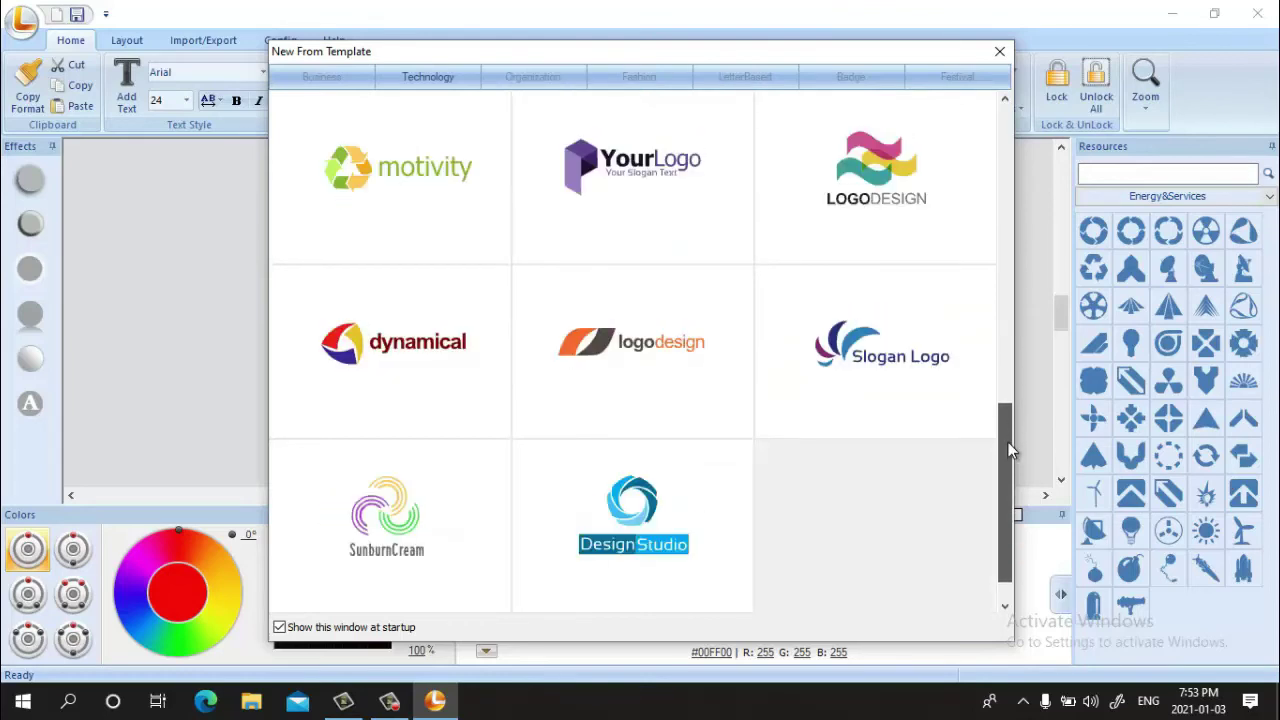
# Open the makingleaf logo template from the Organization category.
pyautogui.click(549, 77)
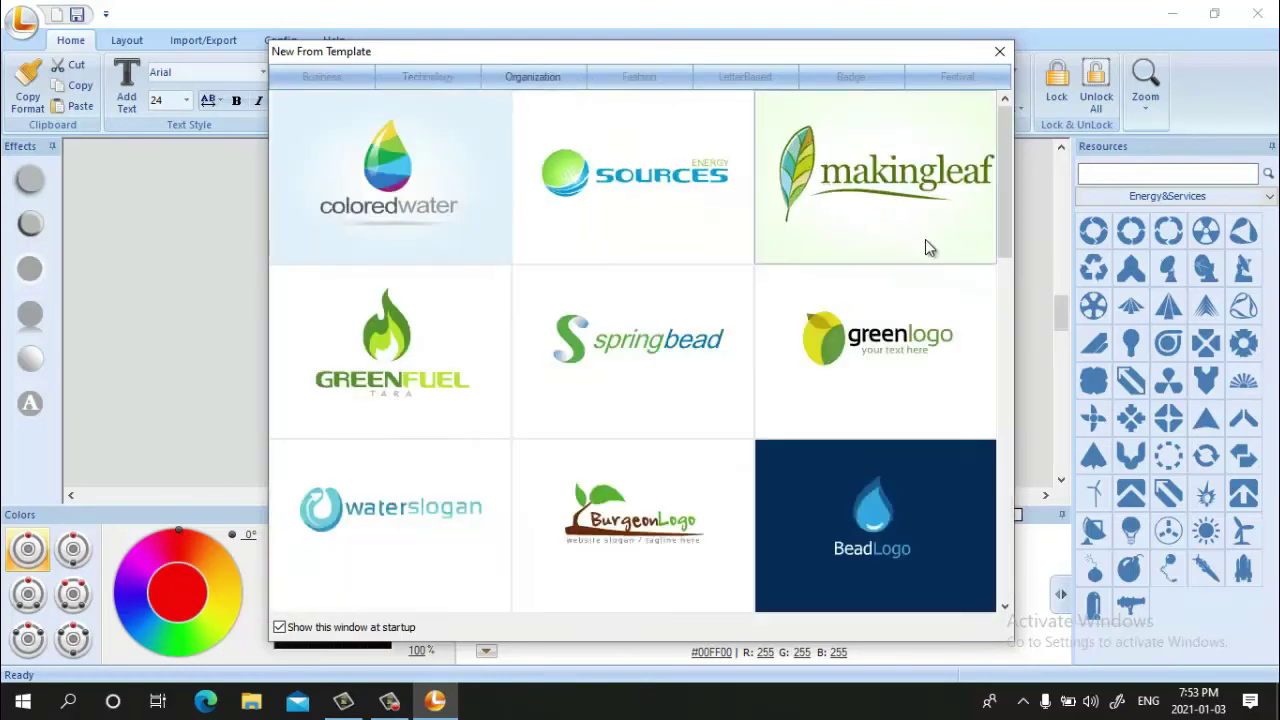
pyautogui.moveTo(1008, 191)
pyautogui.mouseDown()
pyautogui.moveTo(1008, 233)
pyautogui.moveTo(1012, 168)
pyautogui.mouseUp()
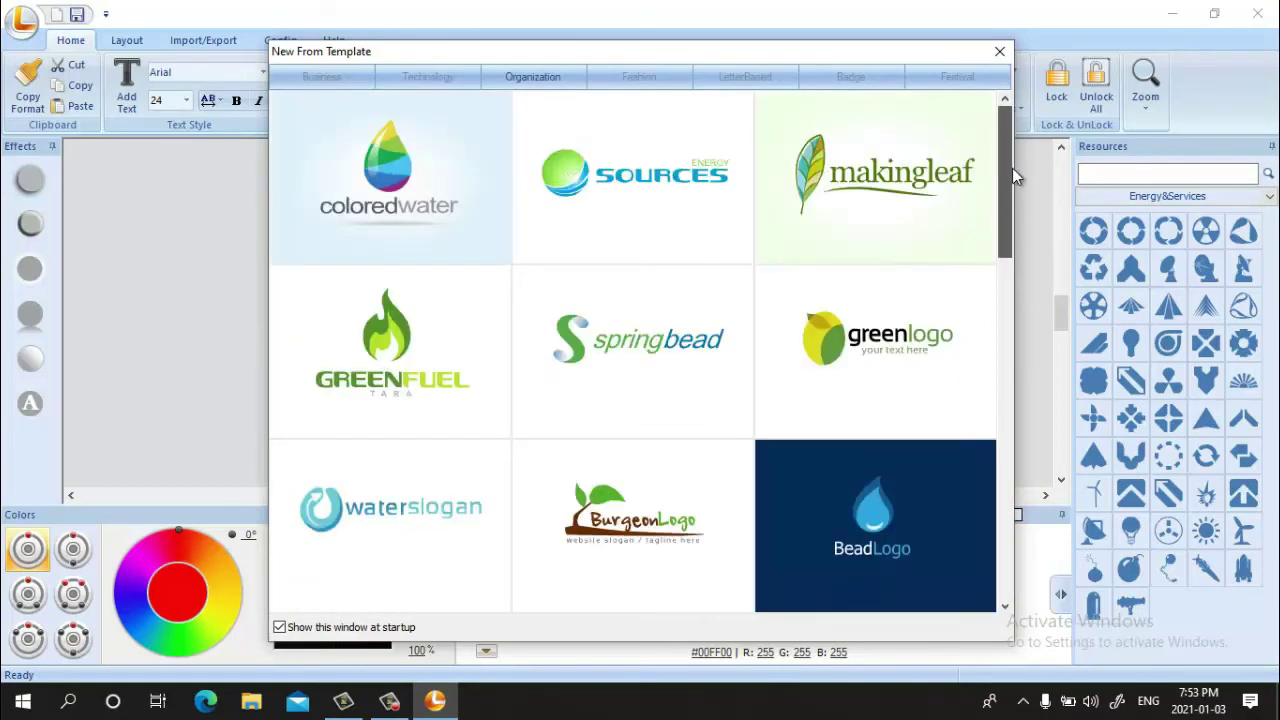
pyautogui.doubleClick(905, 178)
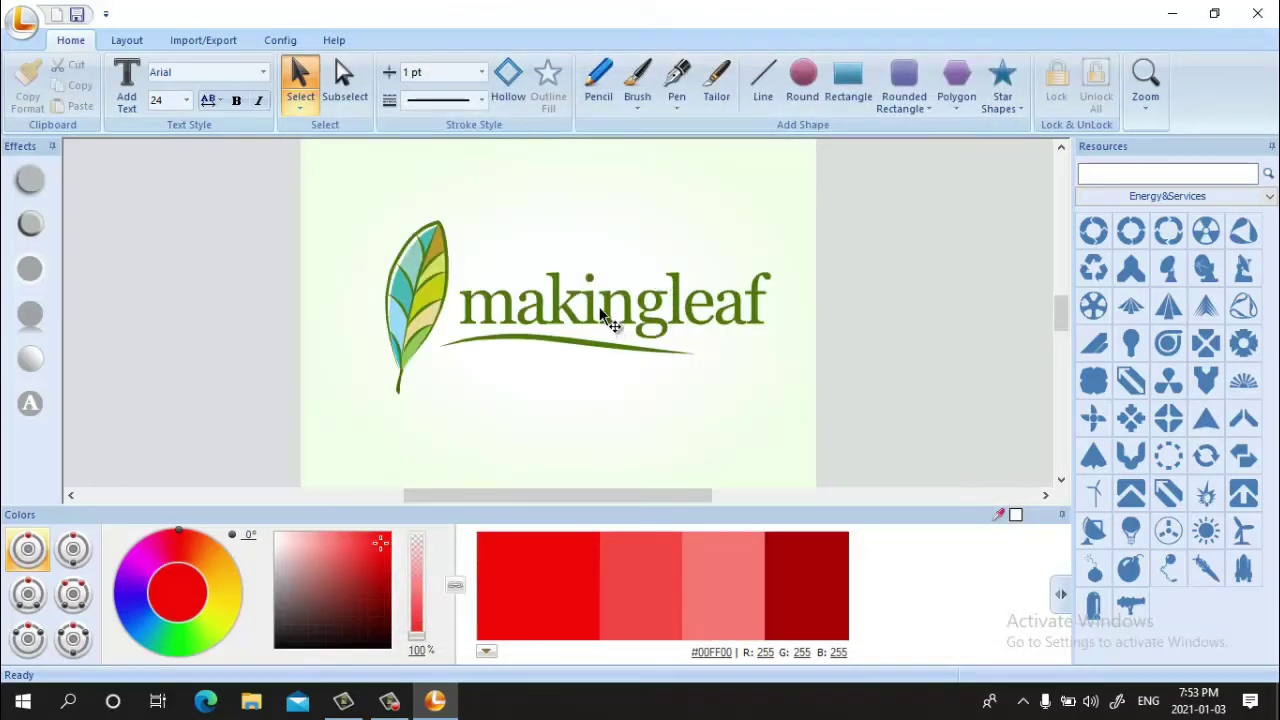
# Fill the makingleaf text with dark red #A60000.
pyautogui.click(617, 296)
pyautogui.click(607, 302)
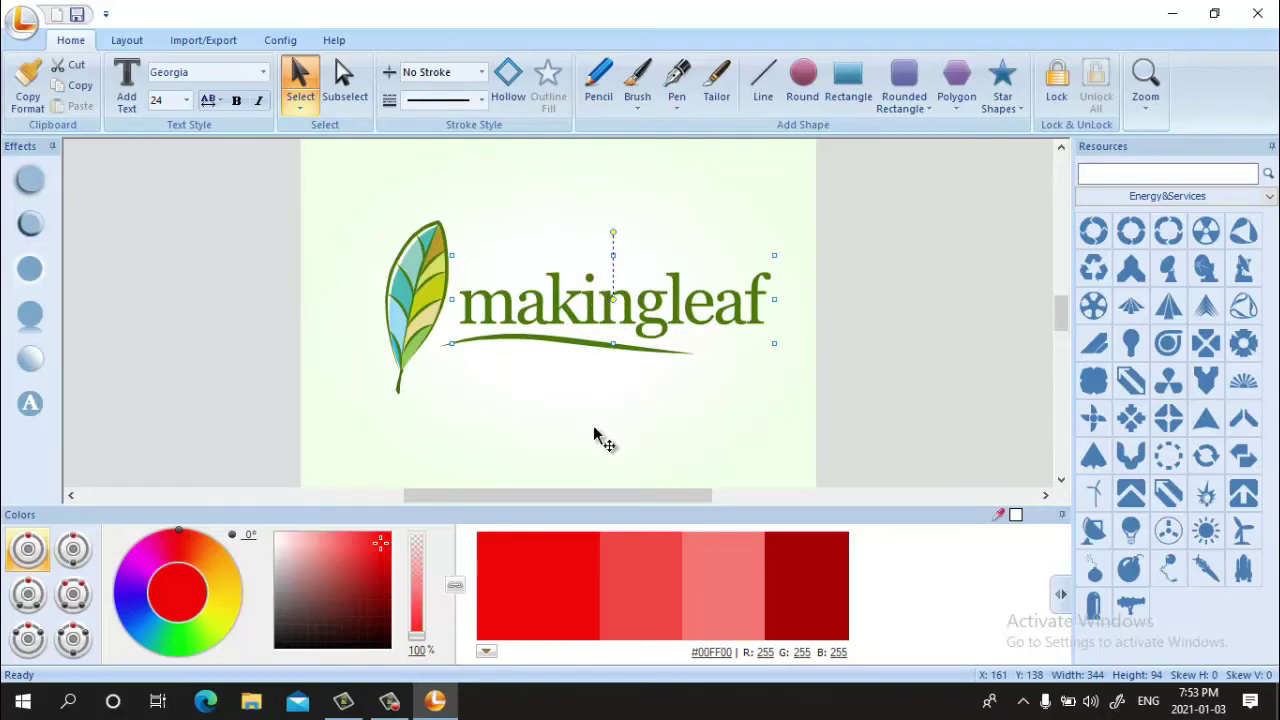
pyautogui.click(815, 580)
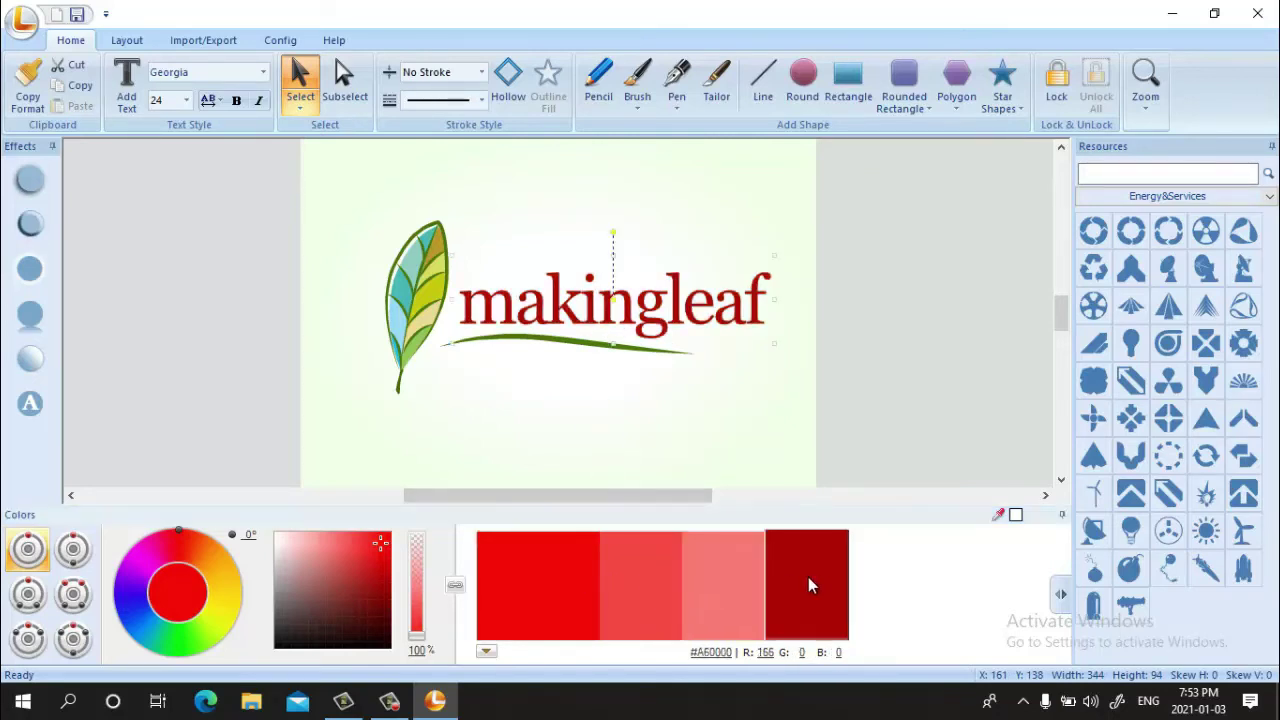
# Recolor the curved line beneath the makingleaf text with light violet #7C71D8.
pyautogui.click(562, 345)
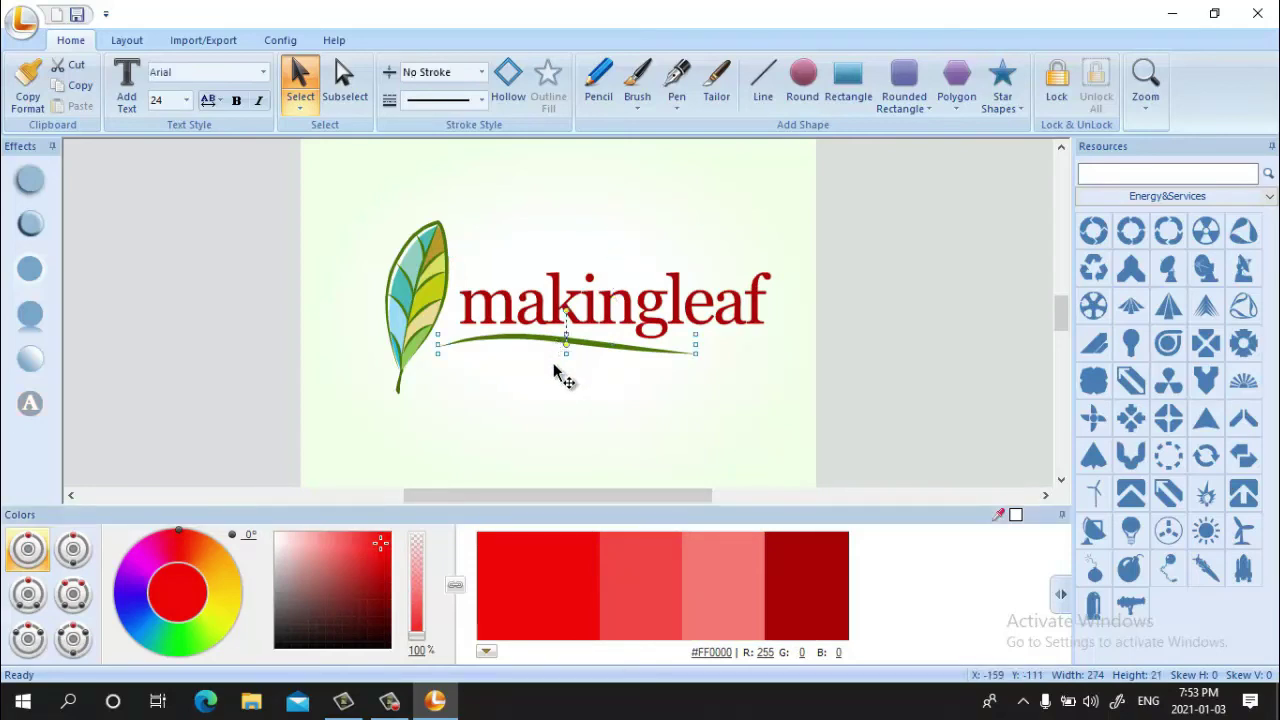
pyautogui.moveTo(200, 574); pyautogui.dragTo(116, 603)
pyautogui.click(756, 563)
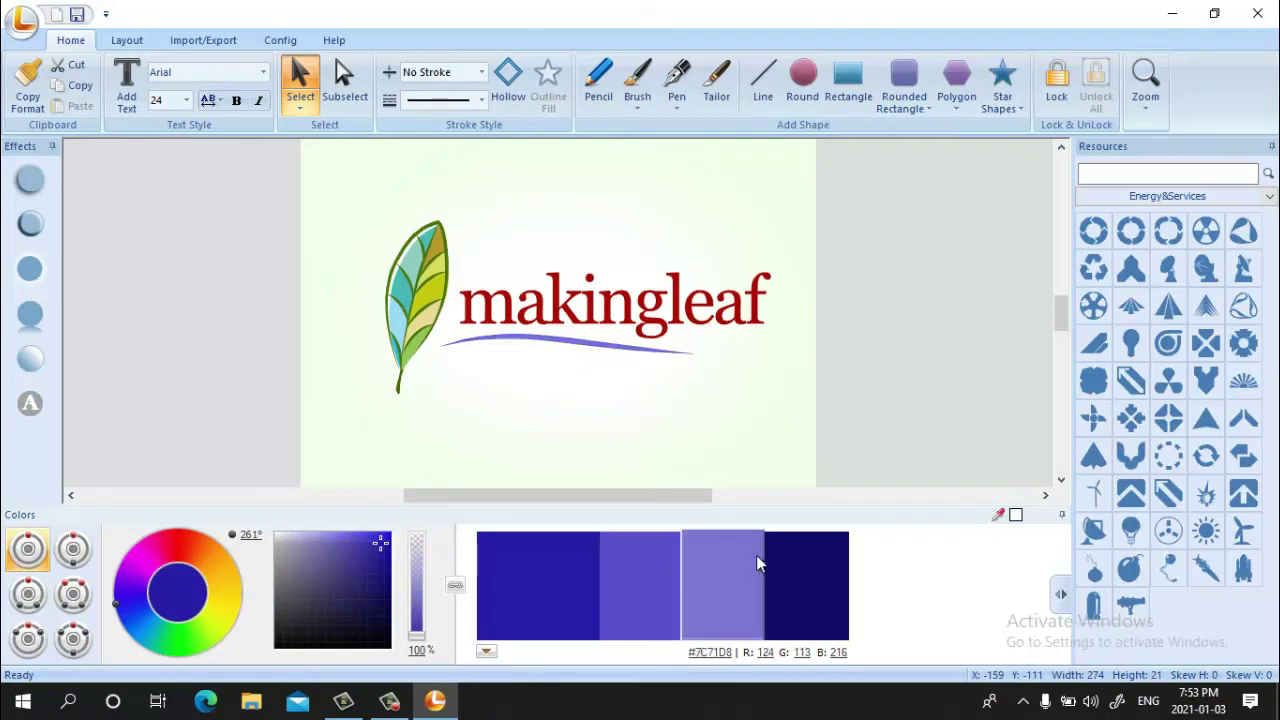
# Select among the leaf's segments and try indigo shades, including #7C71D8, on the segment at its upper right tip.
pyautogui.click(418, 300)
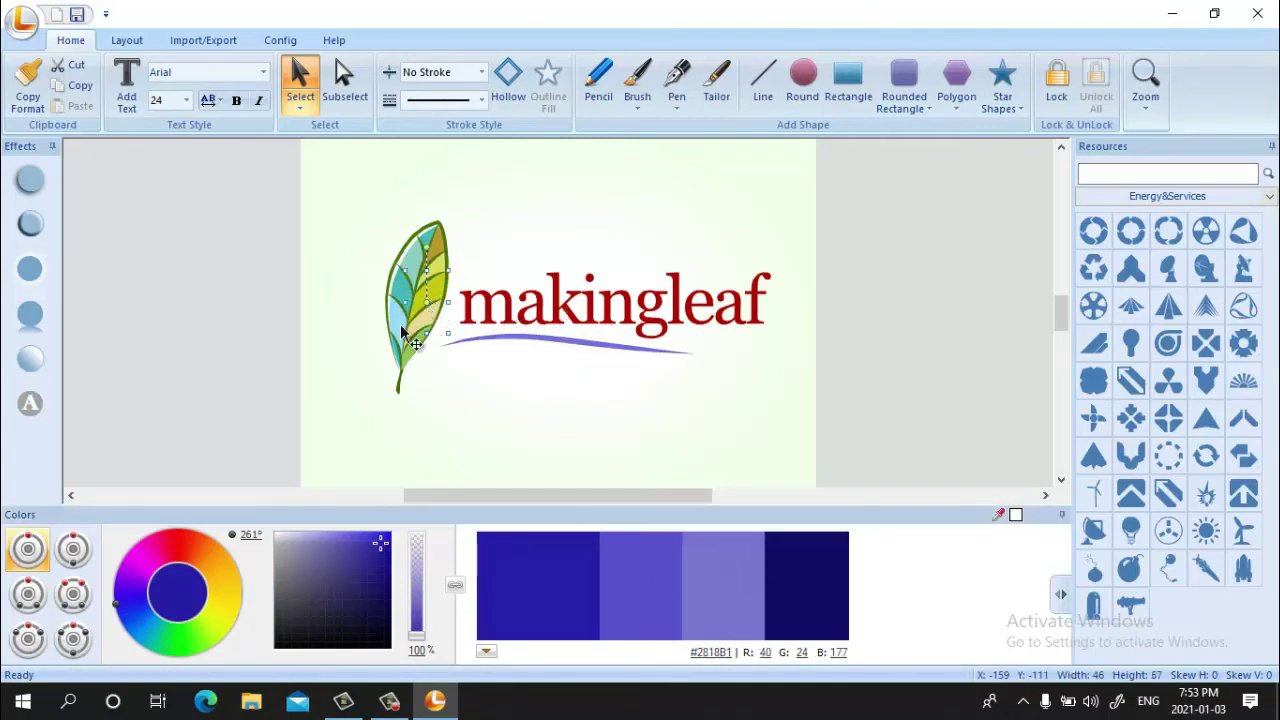
pyautogui.click(397, 333)
pyautogui.click(396, 327)
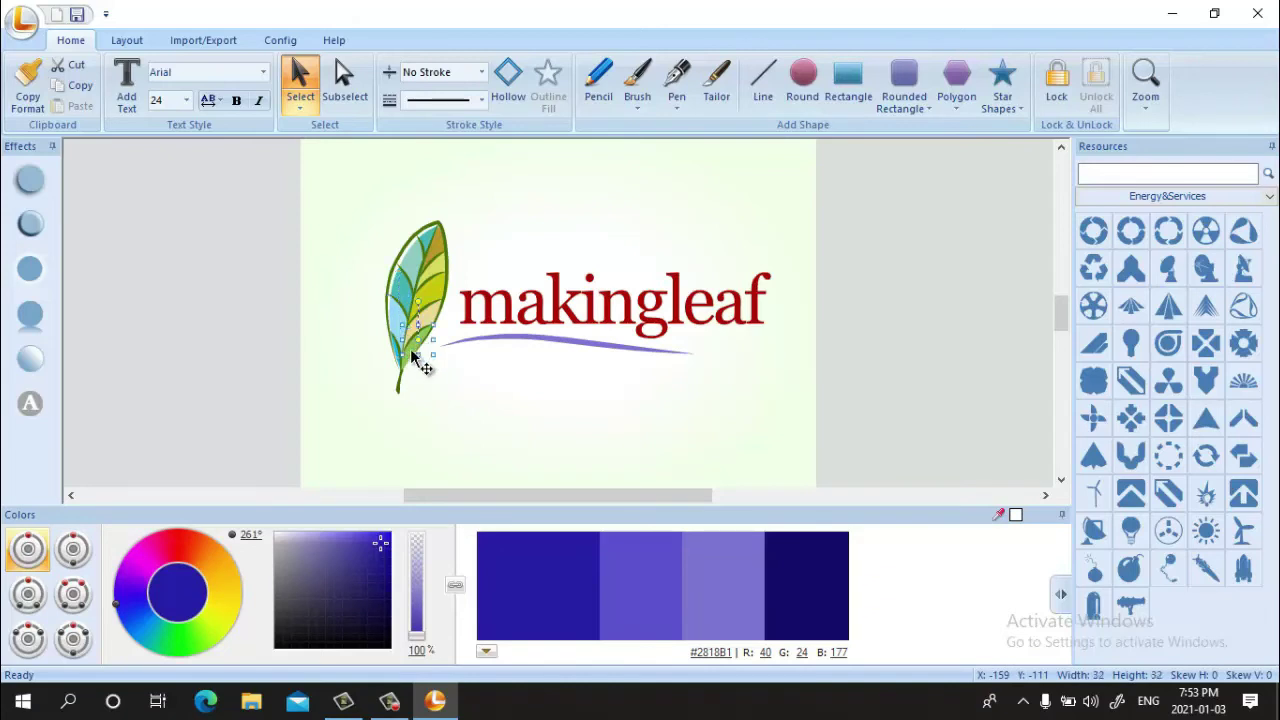
pyautogui.click(435, 295)
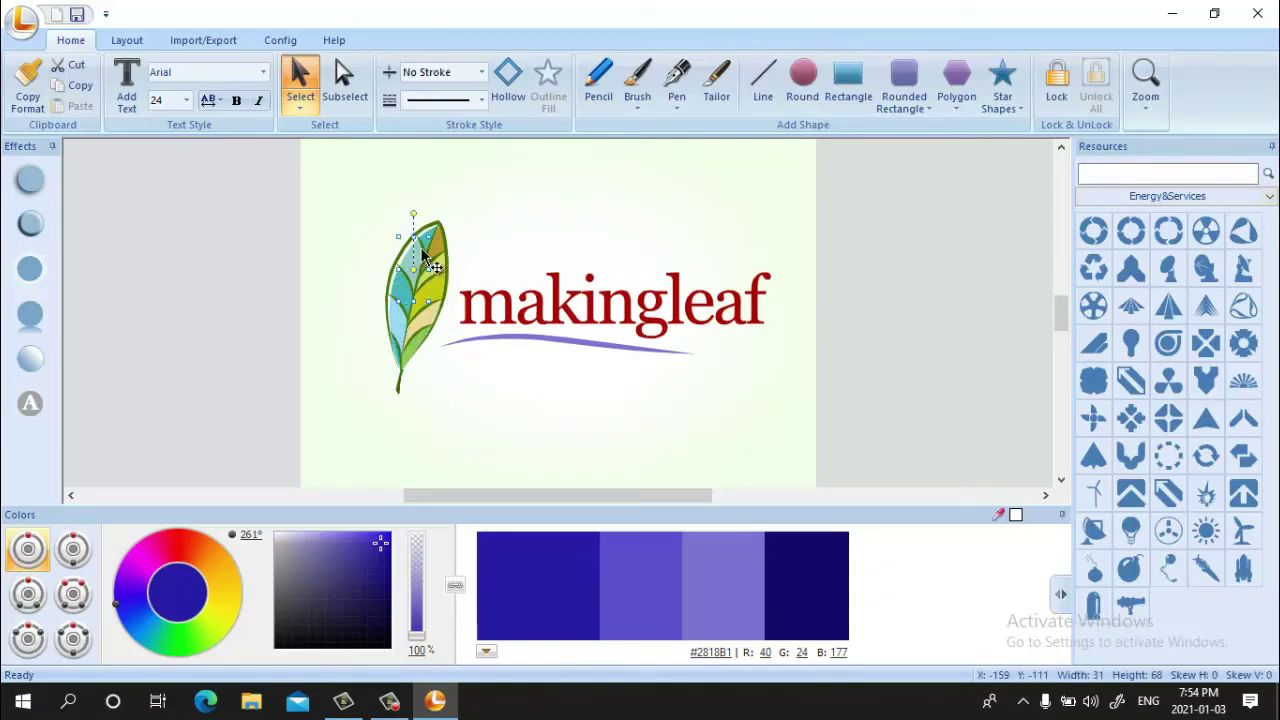
pyautogui.click(432, 258)
pyautogui.click(438, 260)
pyautogui.click(545, 588)
pyautogui.click(659, 603)
pyautogui.click(721, 603)
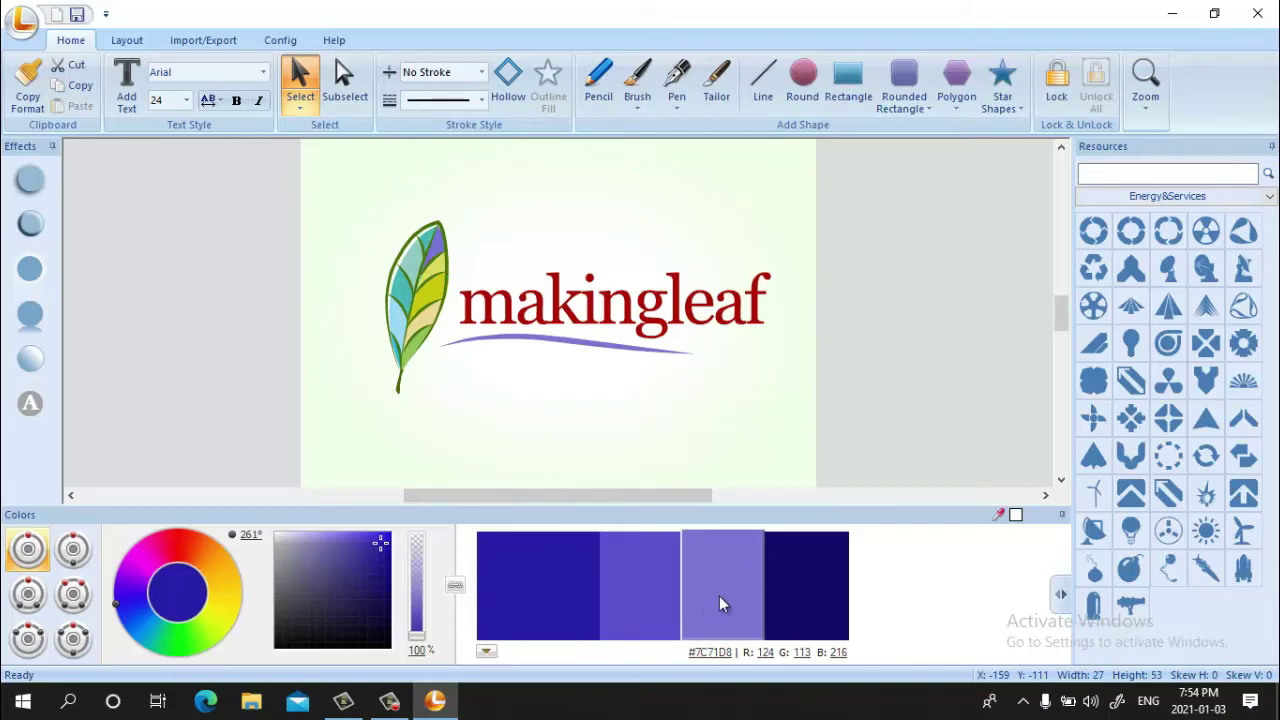
# Fill the leaf's upper right tip segment with orange-red #FF2C00.
pyautogui.click(188, 538)
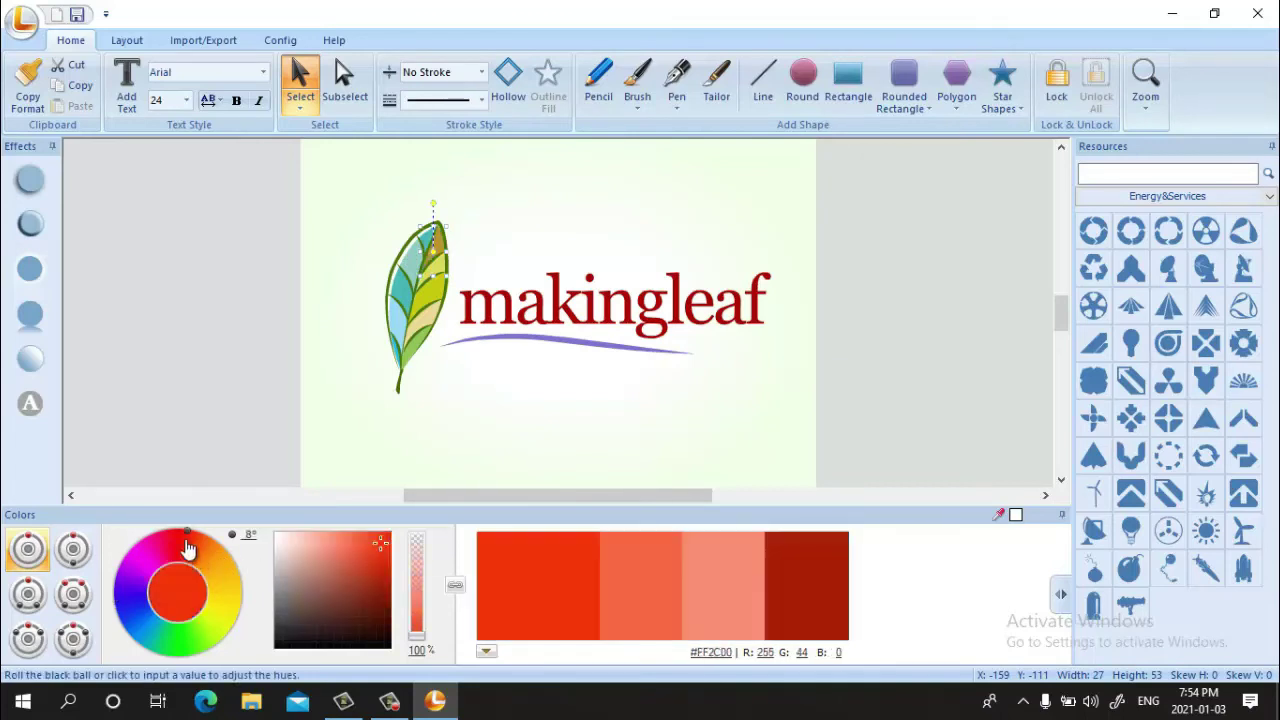
pyautogui.click(655, 583)
pyautogui.click(576, 575)
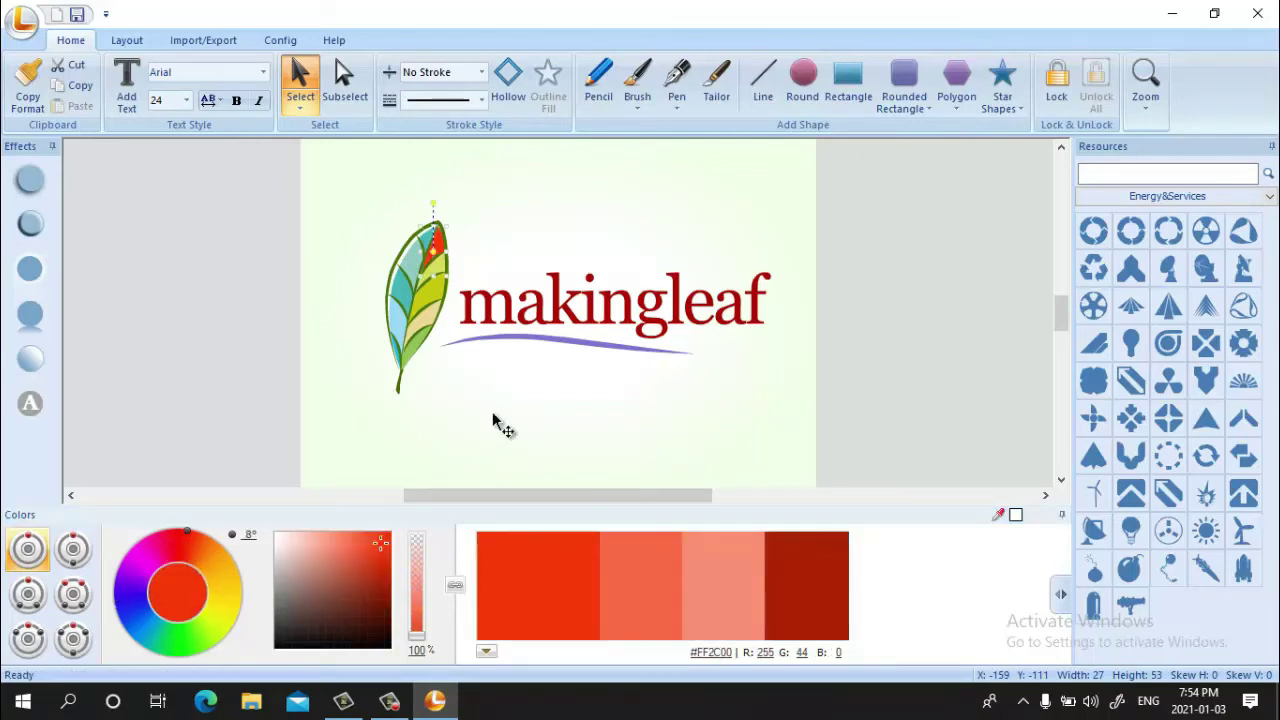
pyautogui.click(405, 315)
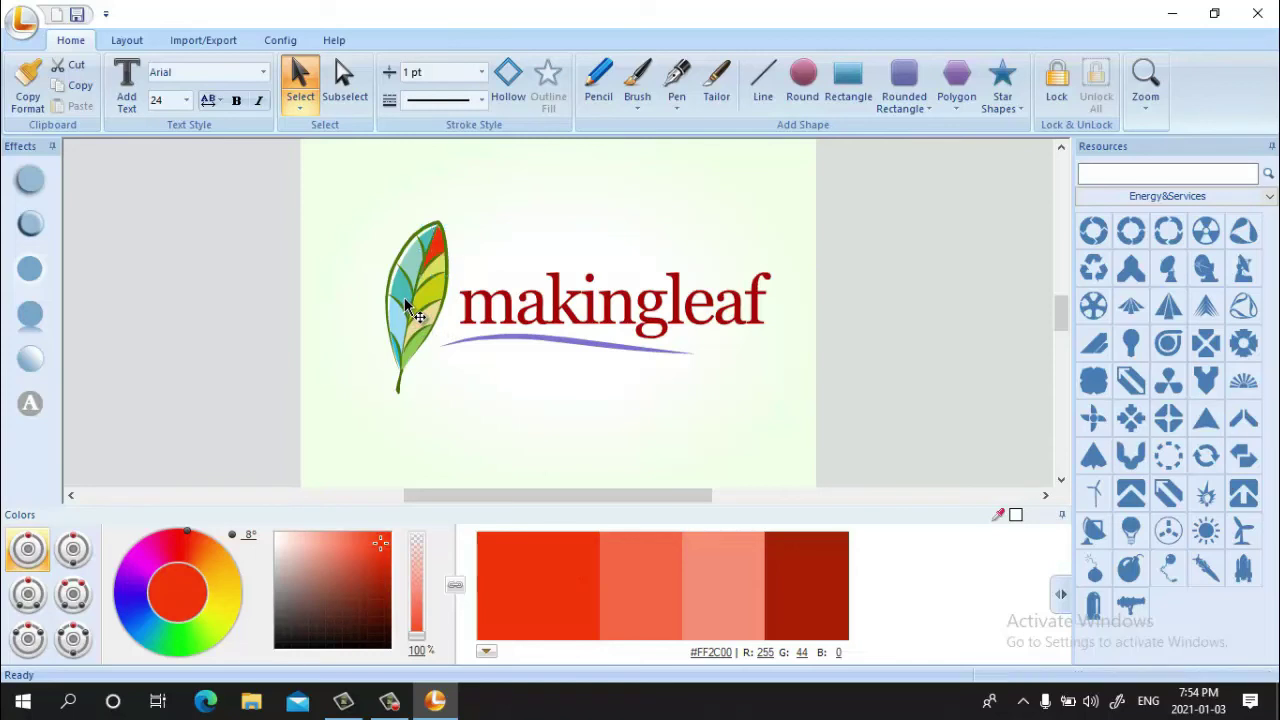
# Fill the leaf's middle left segment and its lower right segment with orange-red #FF2C00.
pyautogui.click(560, 575)
pyautogui.click(420, 355)
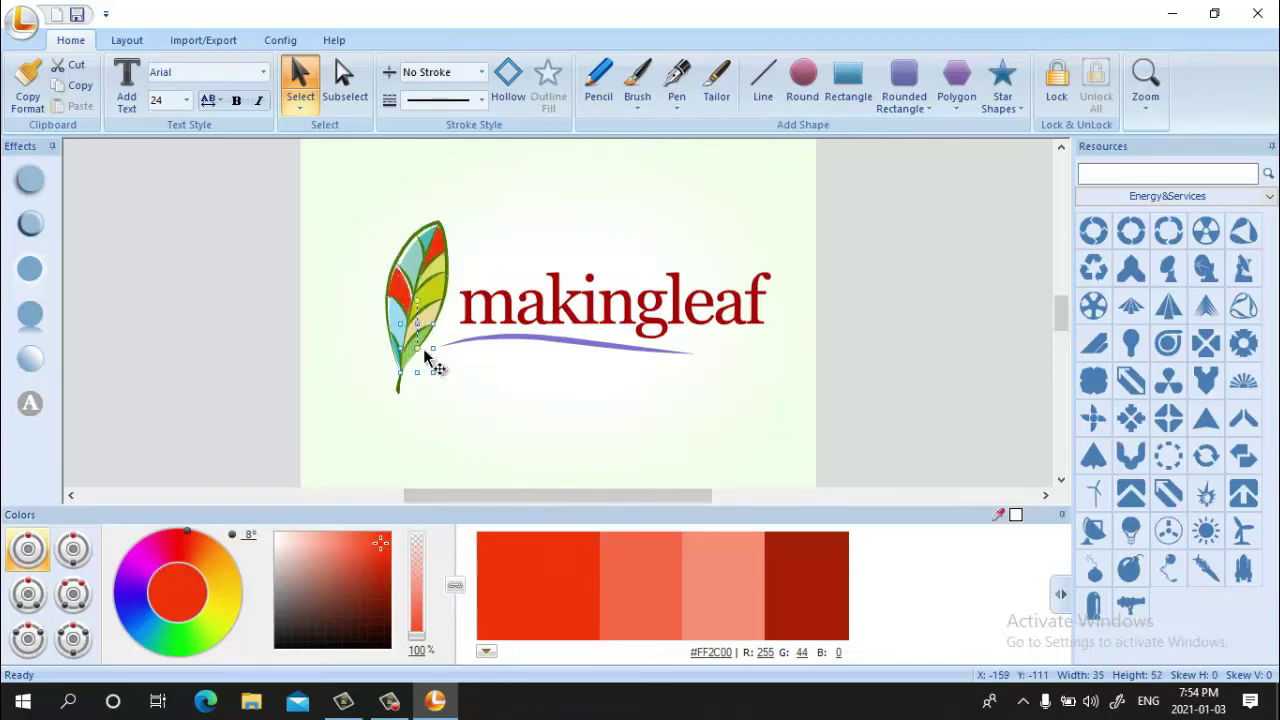
pyautogui.click(583, 566)
pyautogui.click(560, 403)
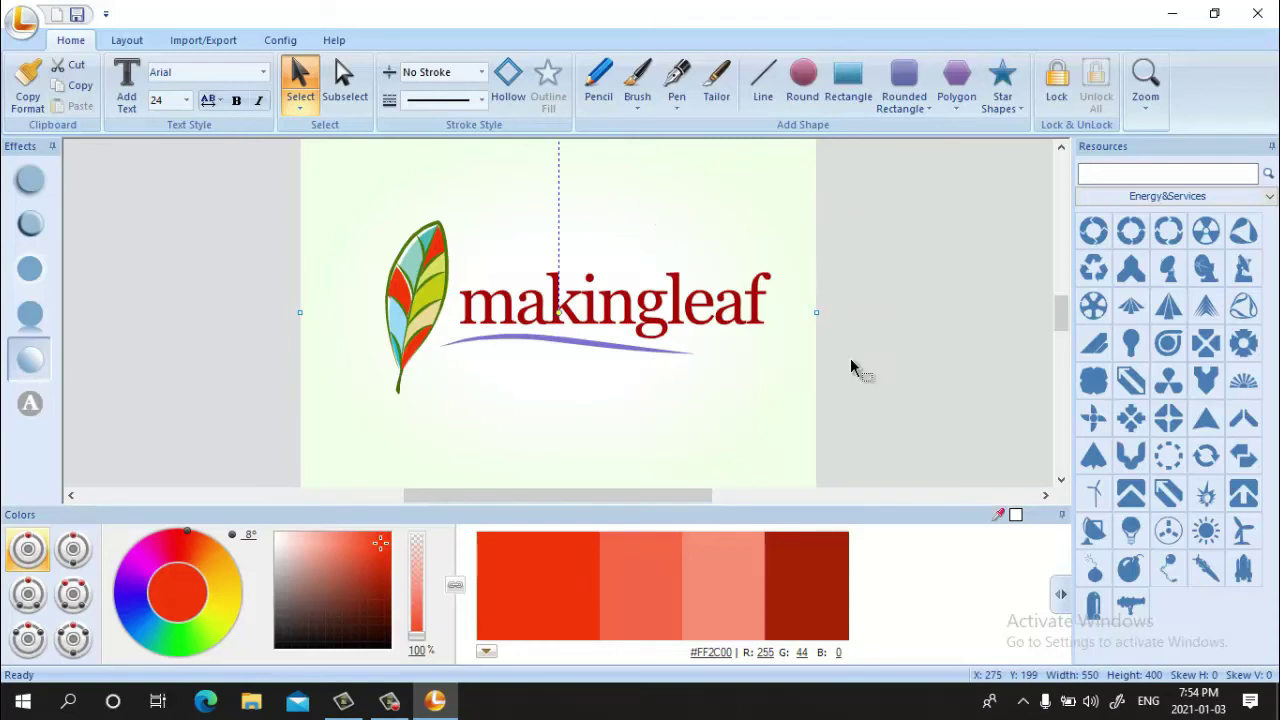
pyautogui.click(898, 300)
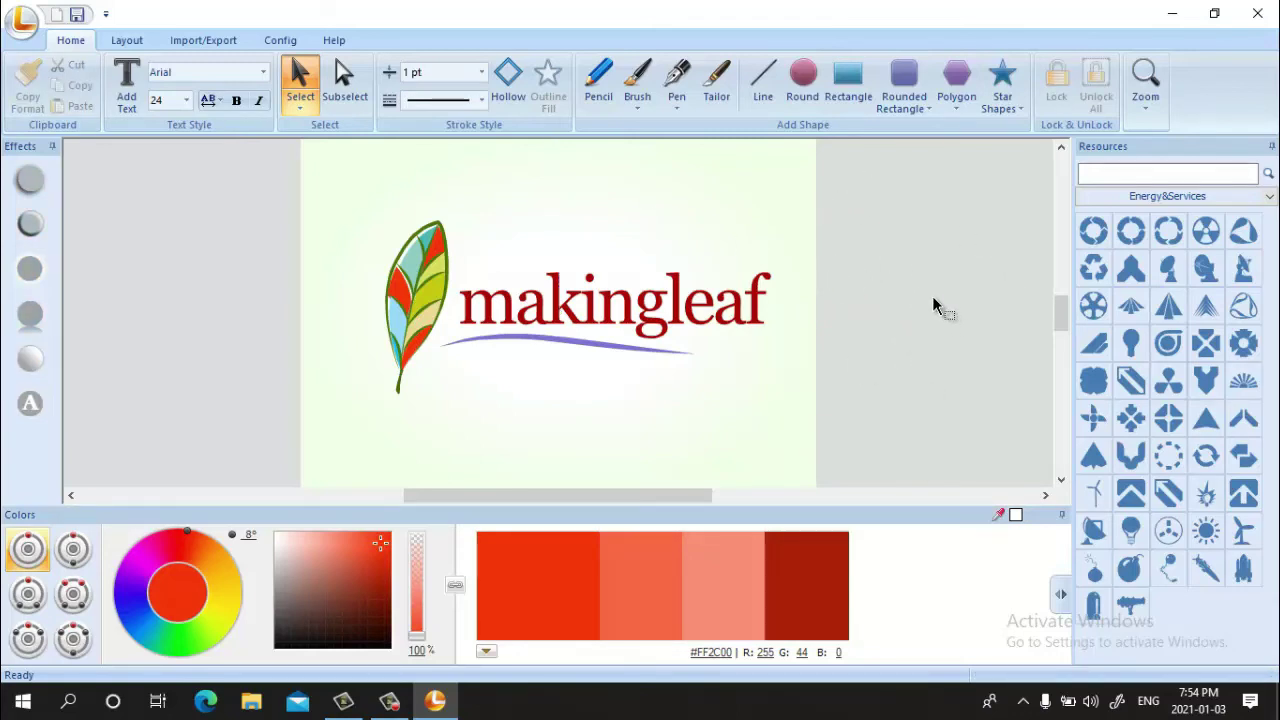
# Examine the file types offered for saving the logo project, and leave without saving.
pyautogui.click(81, 20)
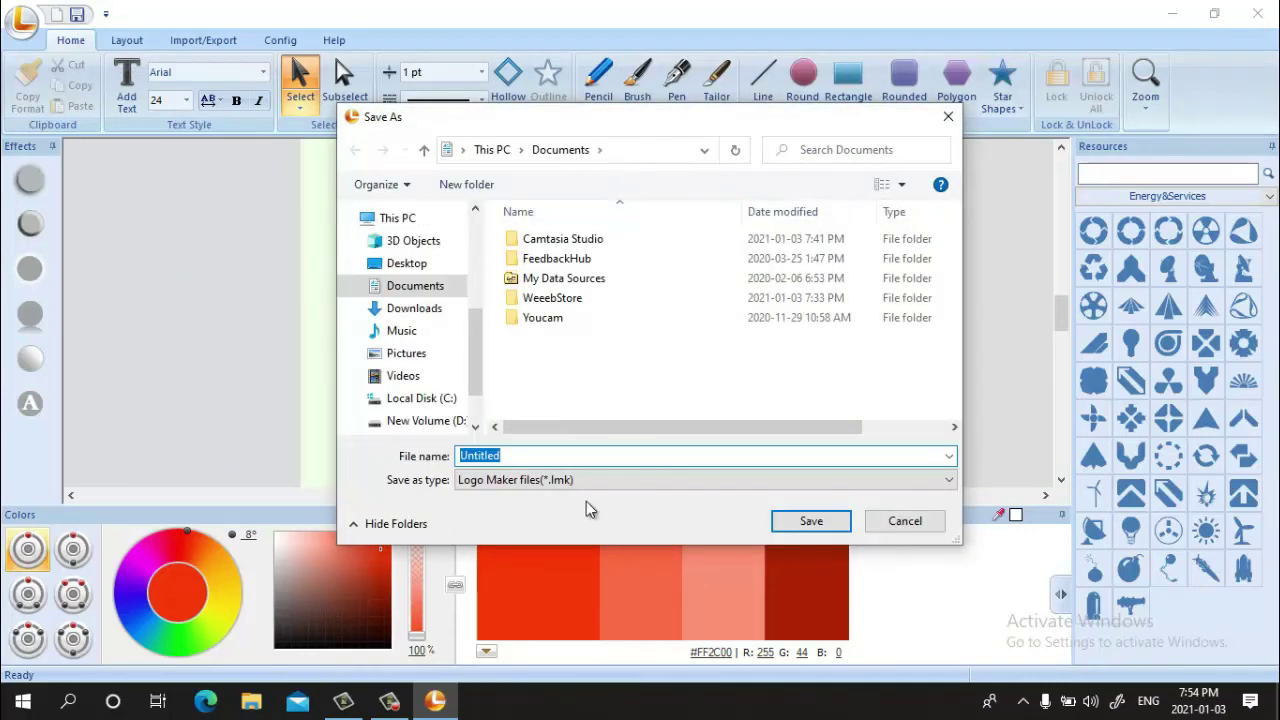
pyautogui.click(582, 477)
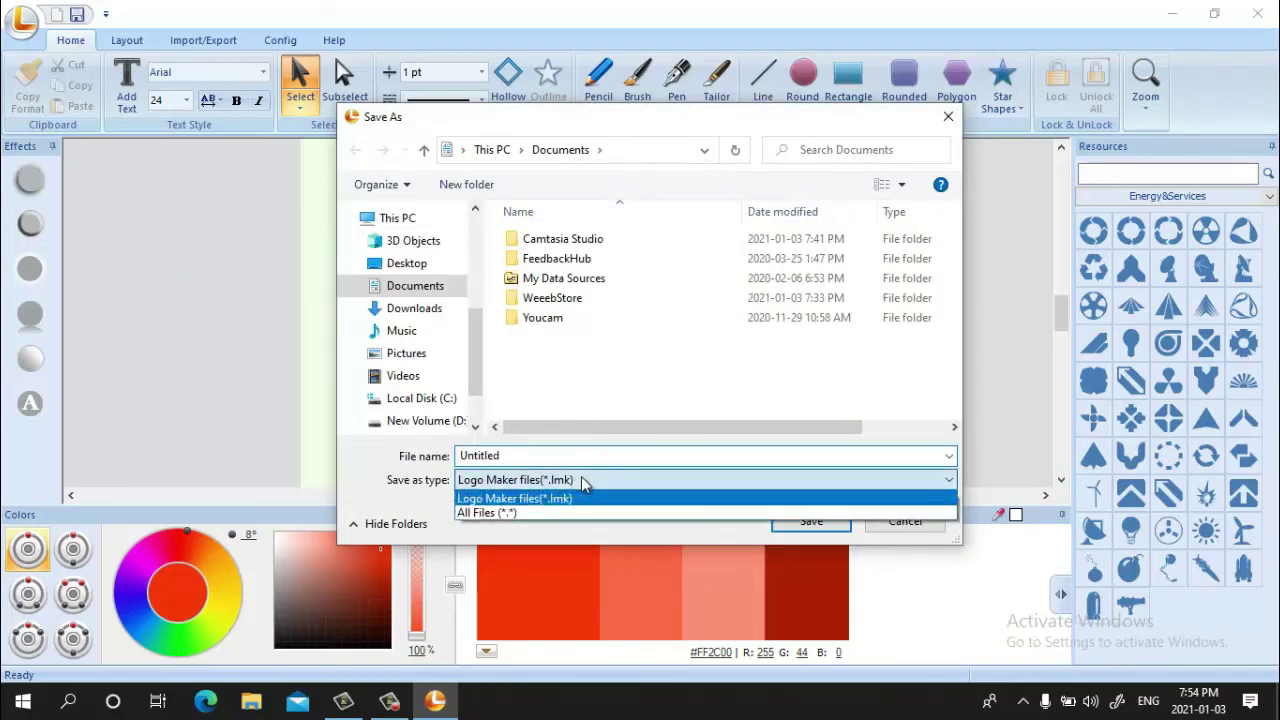
pyautogui.click(582, 477)
pyautogui.click(810, 528)
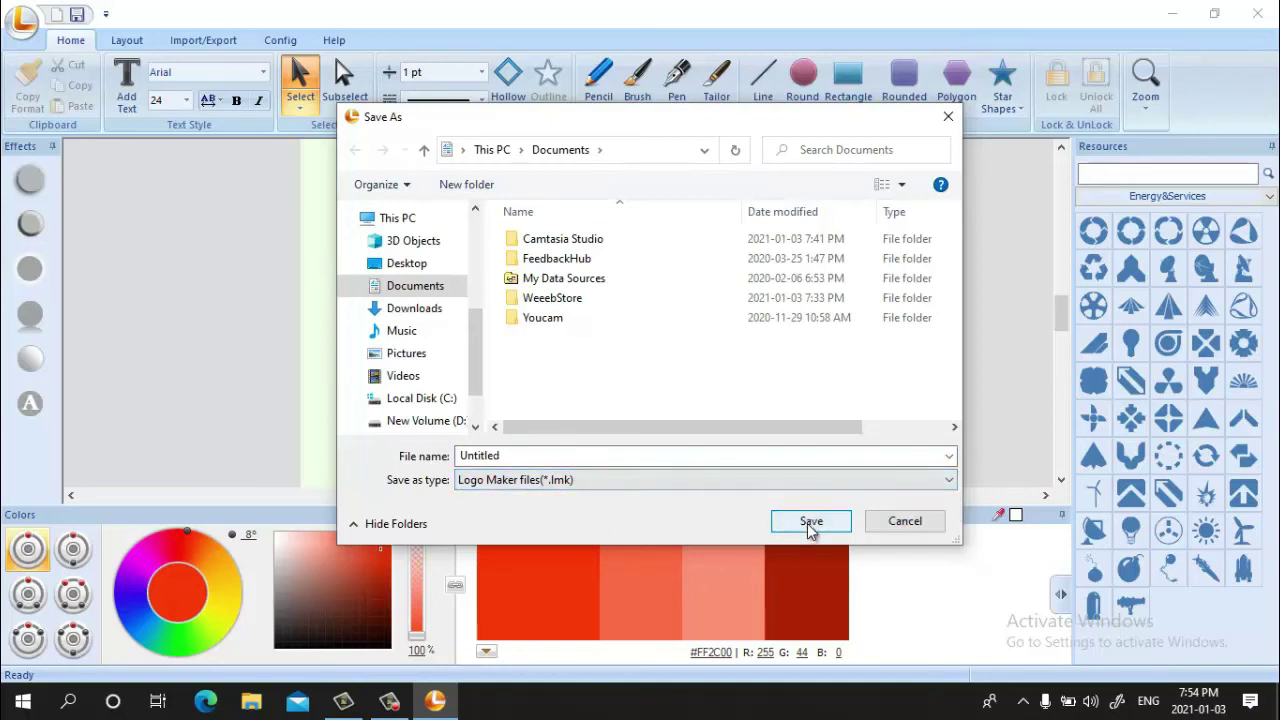
pyautogui.click(905, 523)
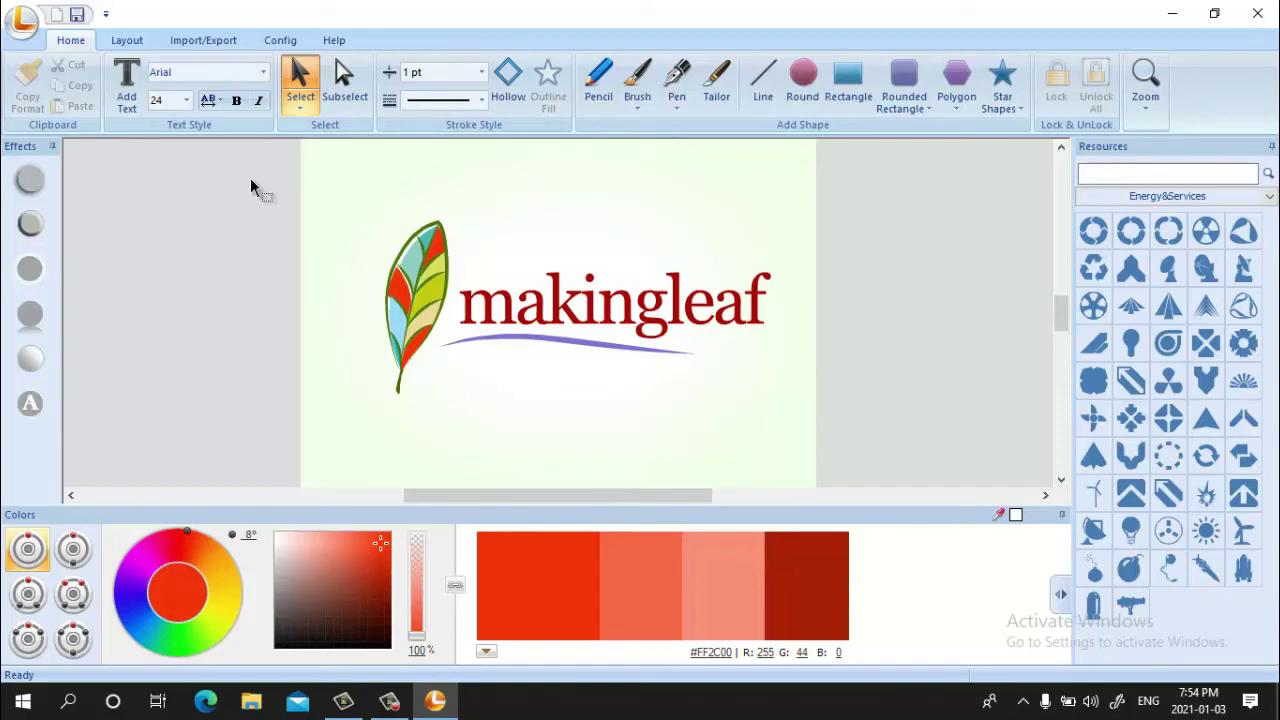
# Start a web image export of the makingleaf logo in PNG format.
pyautogui.click(24, 24)
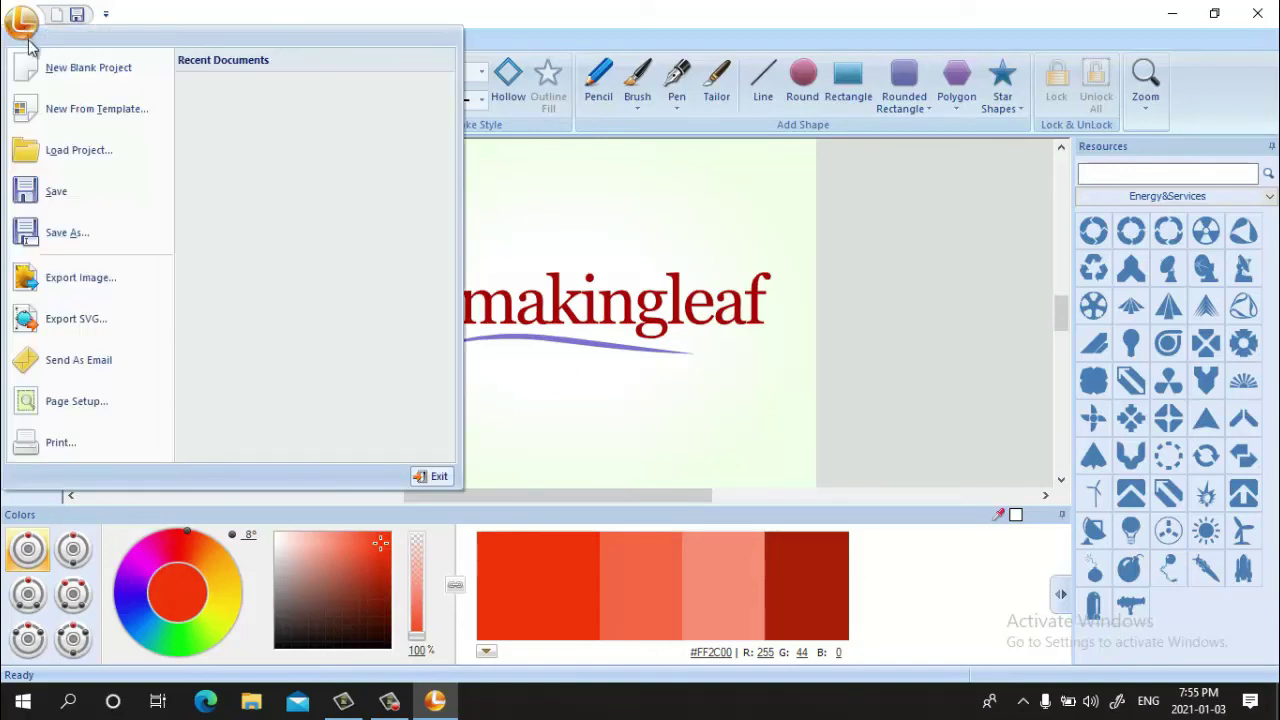
pyautogui.click(87, 284)
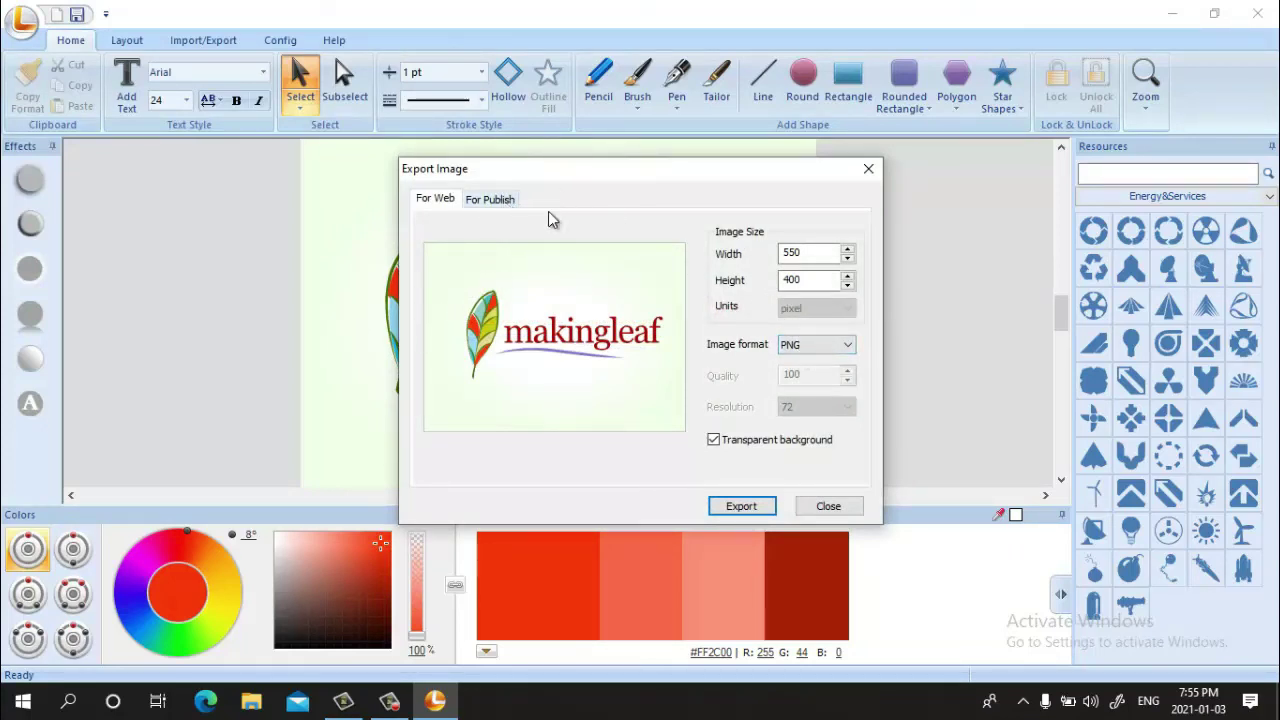
pyautogui.click(742, 508)
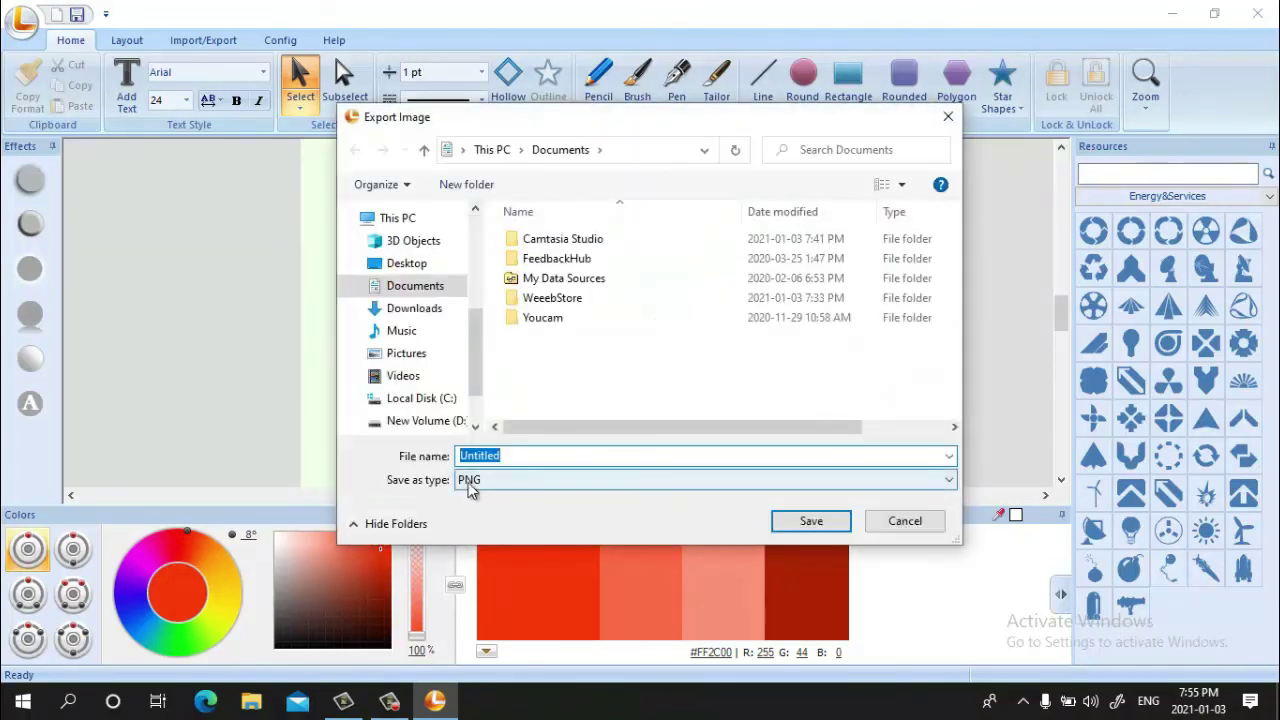
pyautogui.click(470, 483)
pyautogui.click(472, 484)
pyautogui.click(472, 497)
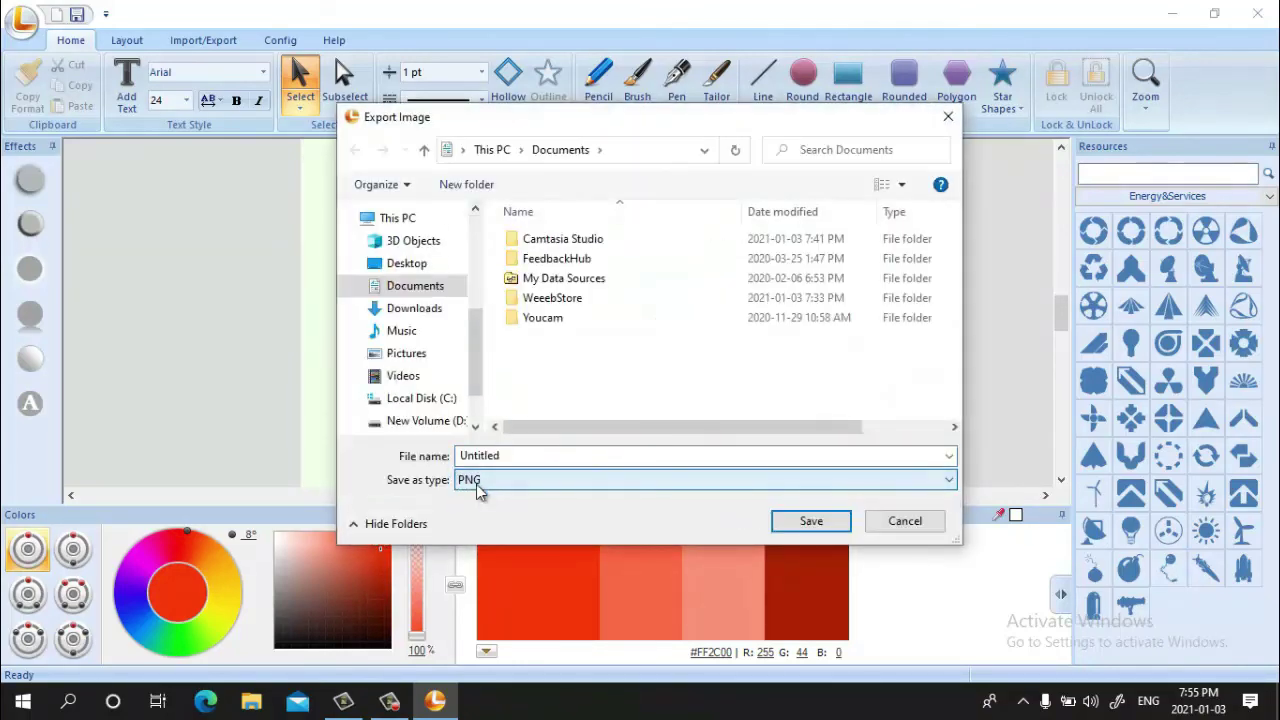
# Name the exported image 1, save it to the Desktop, and close the export dialog.
pyautogui.click(478, 459)
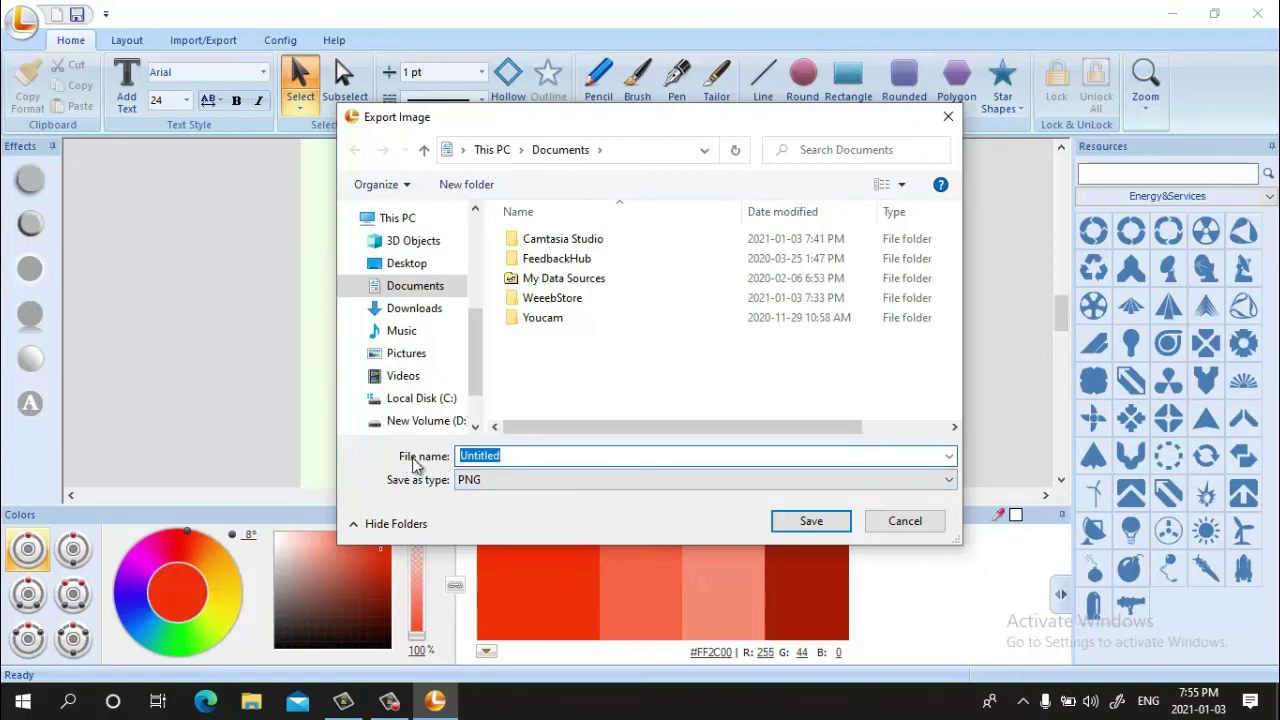
pyautogui.write('1')
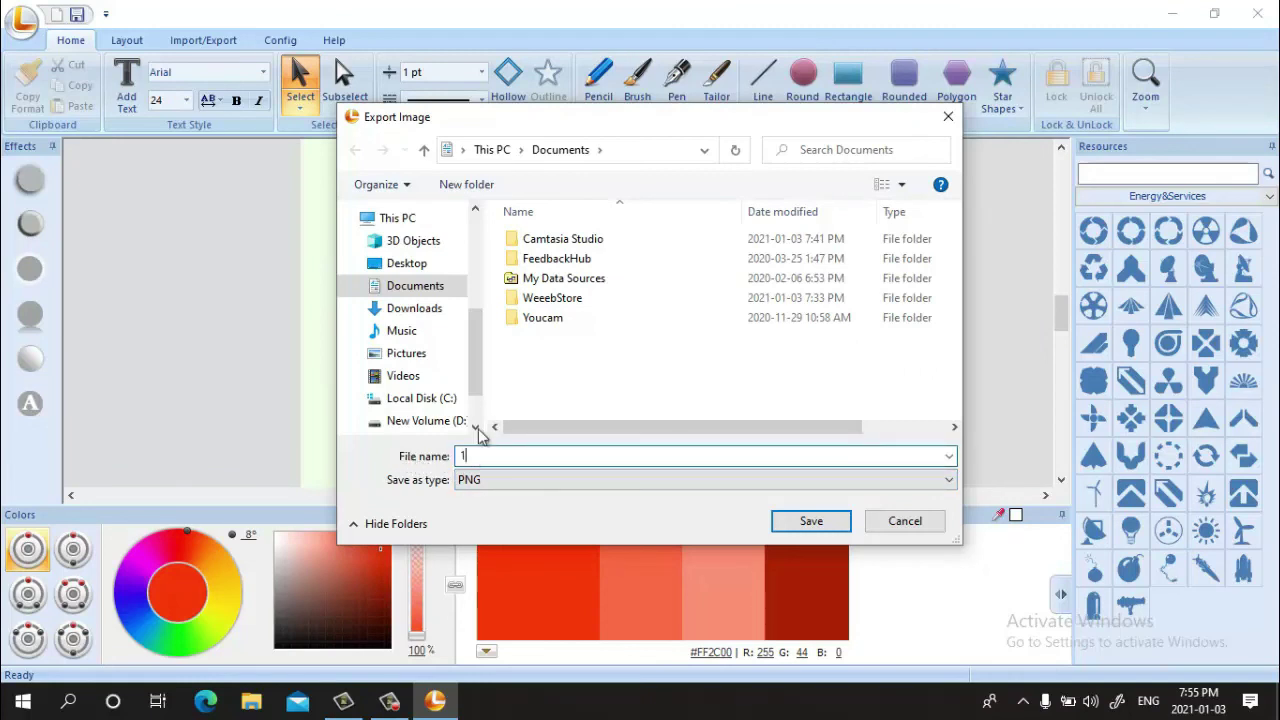
pyautogui.moveTo(476, 324); pyautogui.dragTo(476, 228)
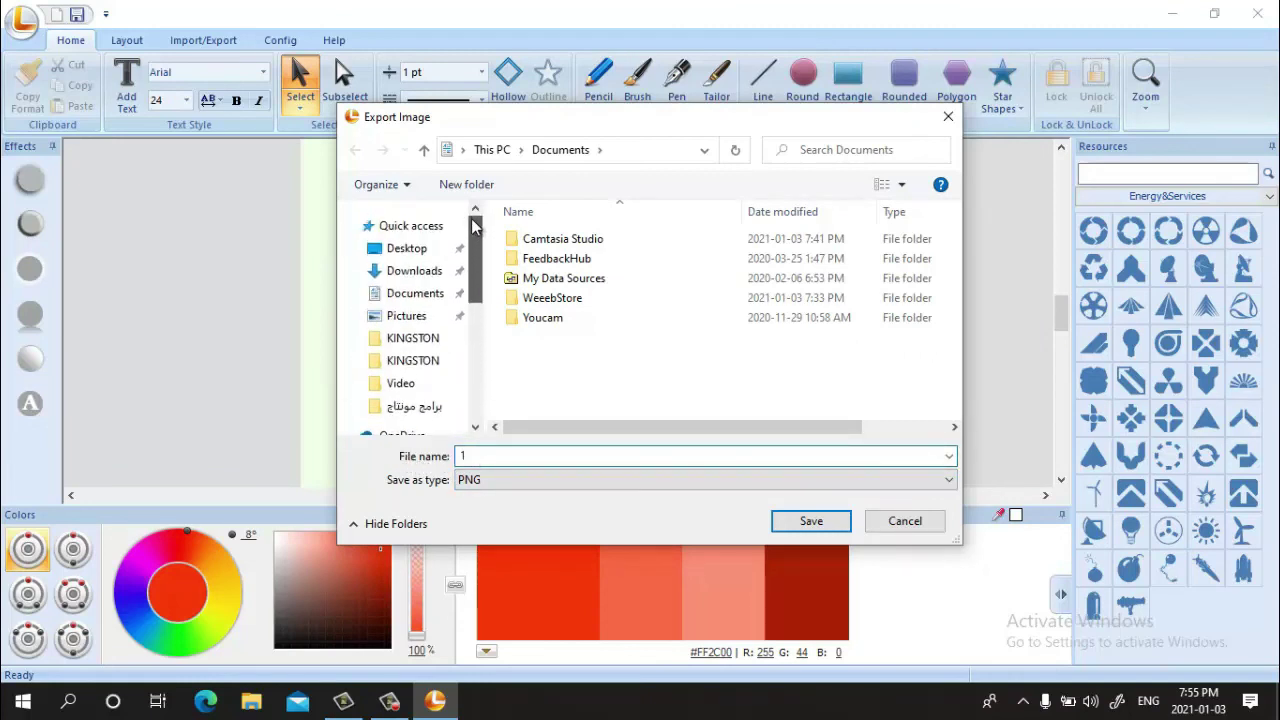
pyautogui.click(406, 249)
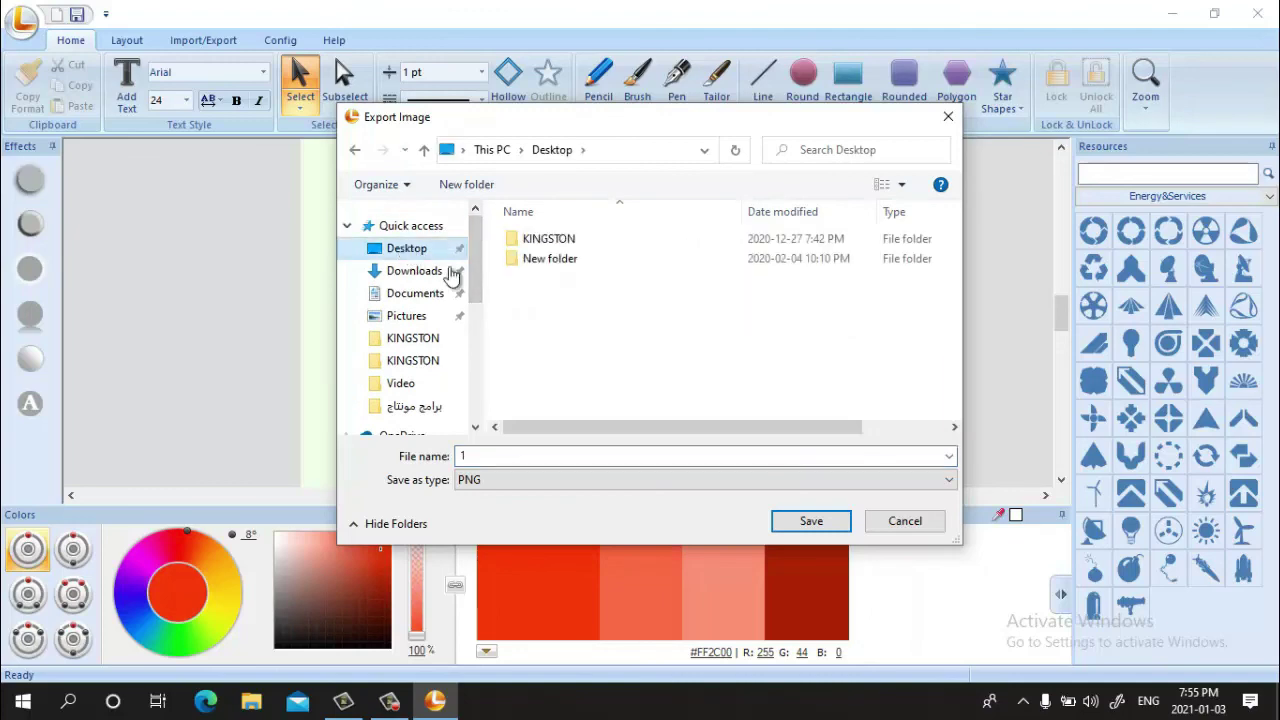
pyautogui.click(811, 522)
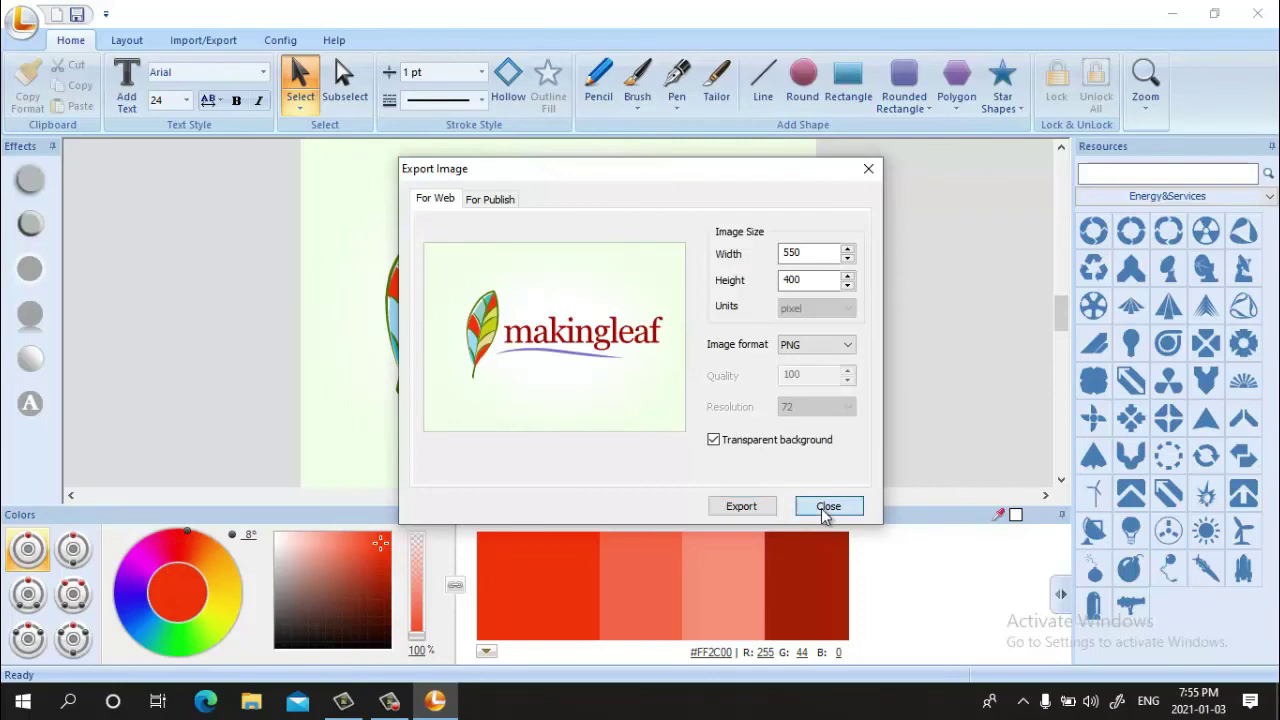
pyautogui.click(826, 508)
# Switch to the Windows desktop, open the exported image 1 in Picasa Photo Viewer, inspect it full screen, and close it.
pyautogui.click(1172, 14)
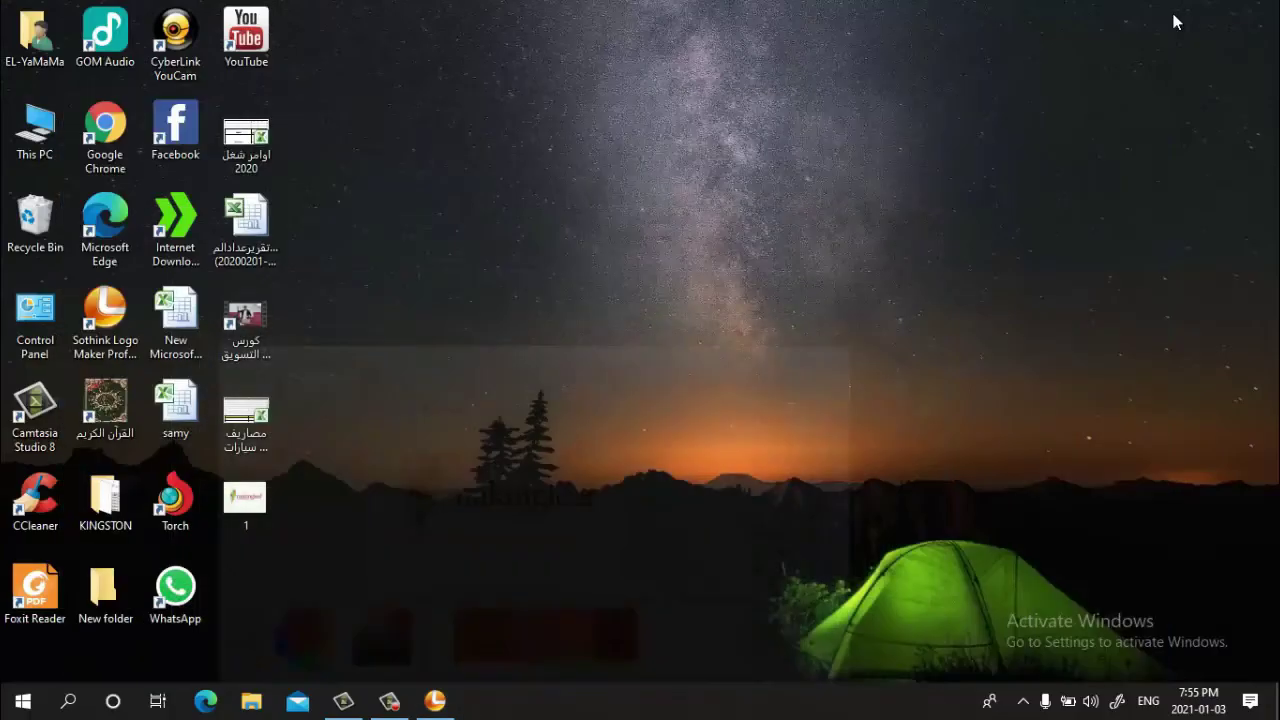
pyautogui.click(262, 508)
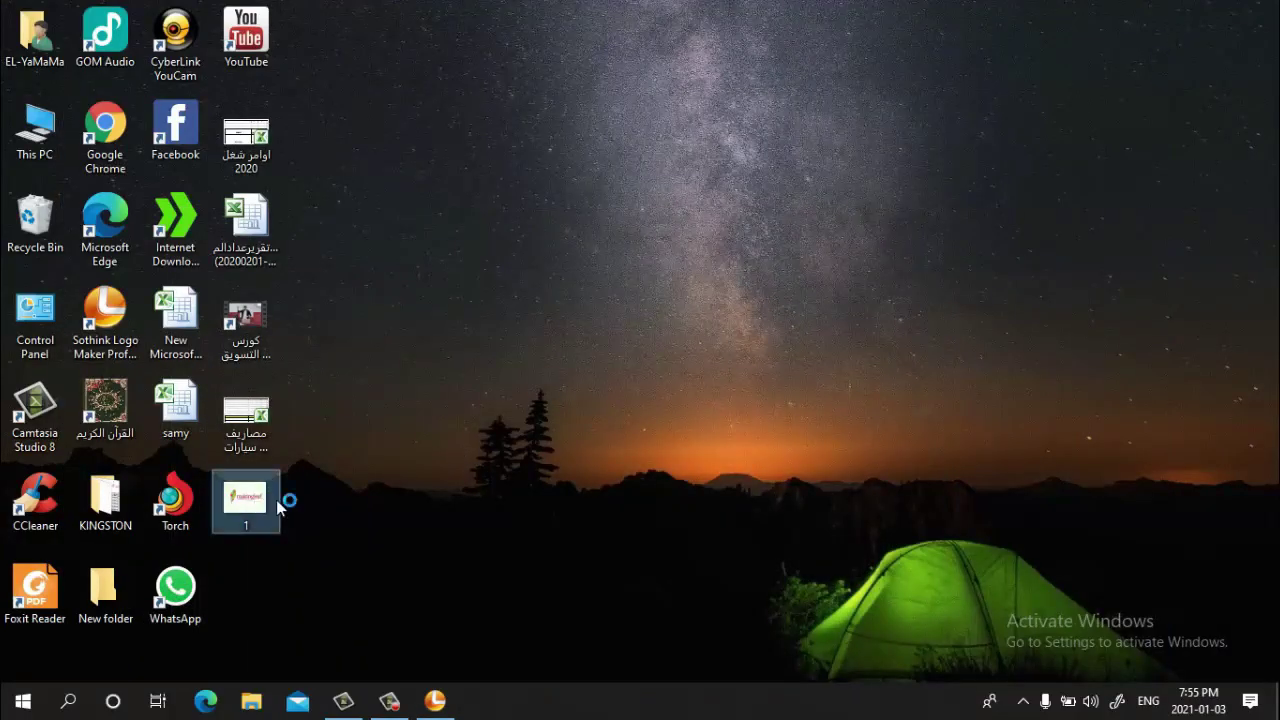
pyautogui.press('Return')
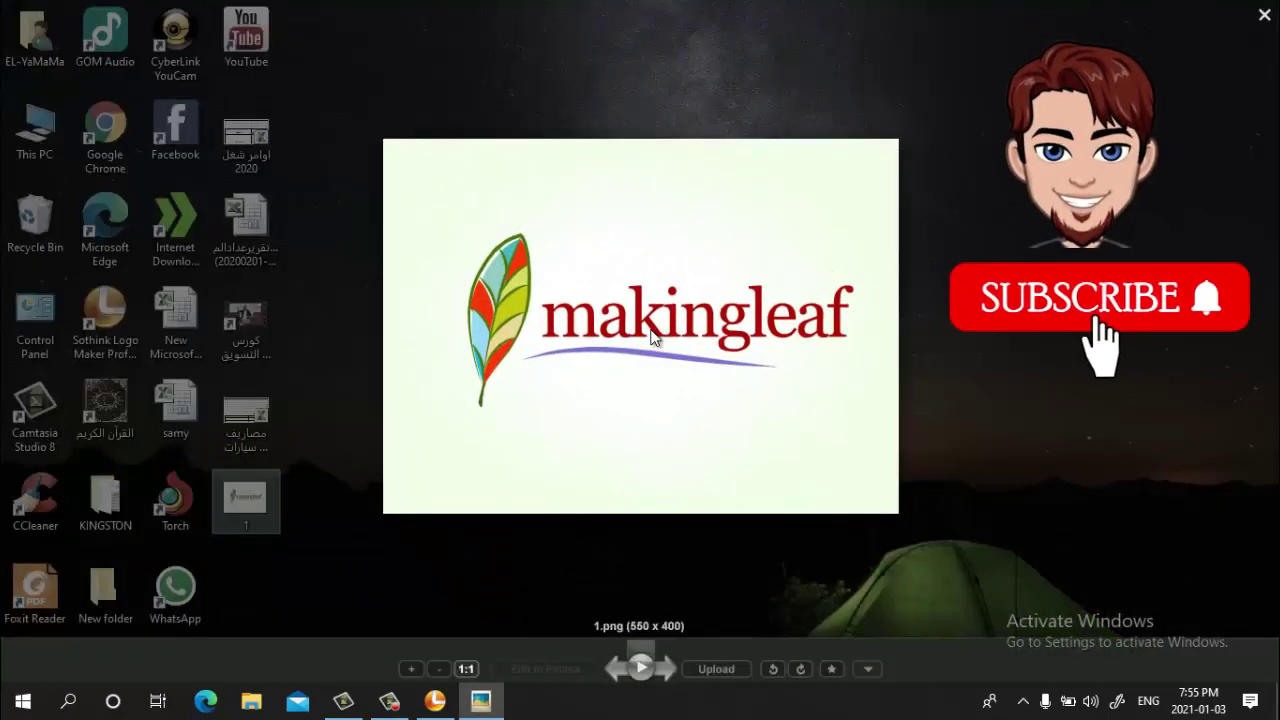
pyautogui.click(320, 523)
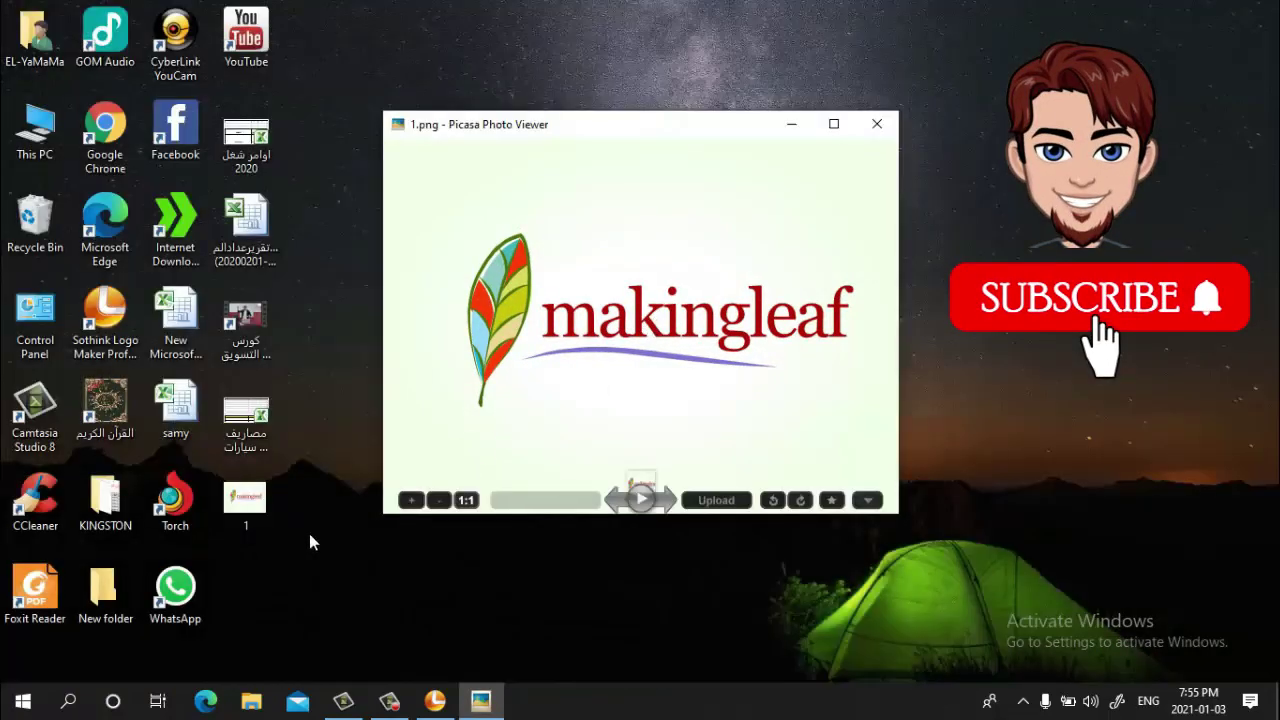
pyautogui.click(833, 124)
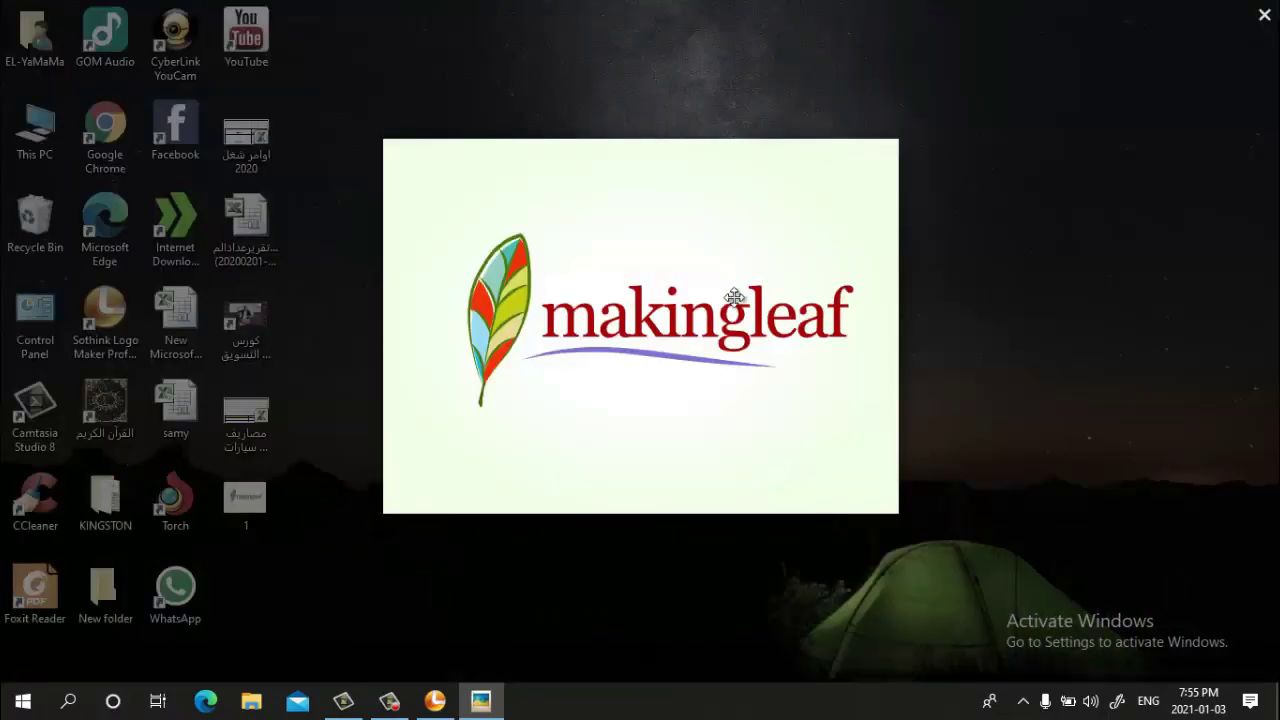
pyautogui.rightClick(666, 260)
pyautogui.click(745, 245)
pyautogui.rightClick(658, 60)
pyautogui.click(750, 236)
pyautogui.click(1250, 18)
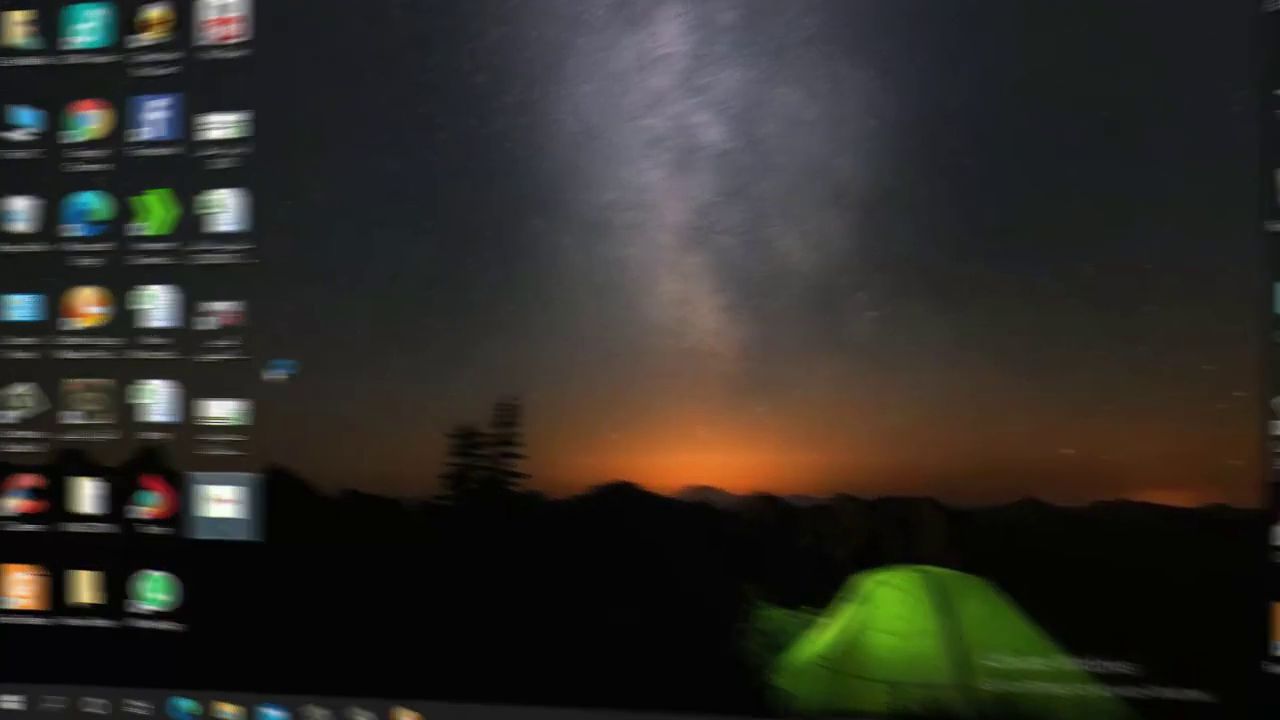